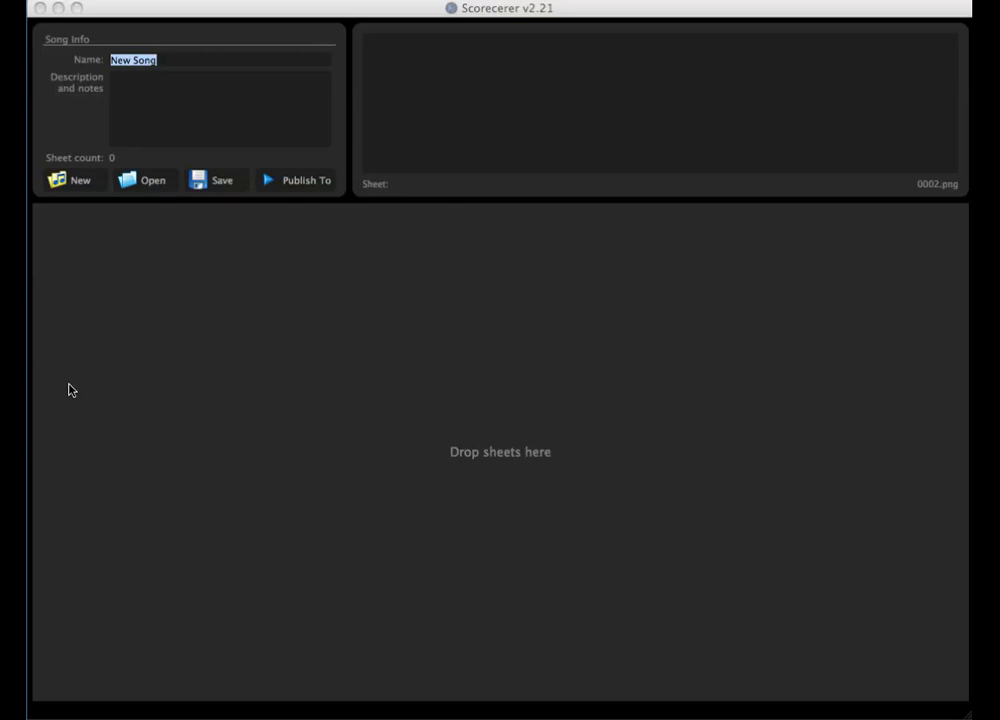
- Open the Rolling_In_The_Deep.song file from the saved songs list
left_click(148, 185)
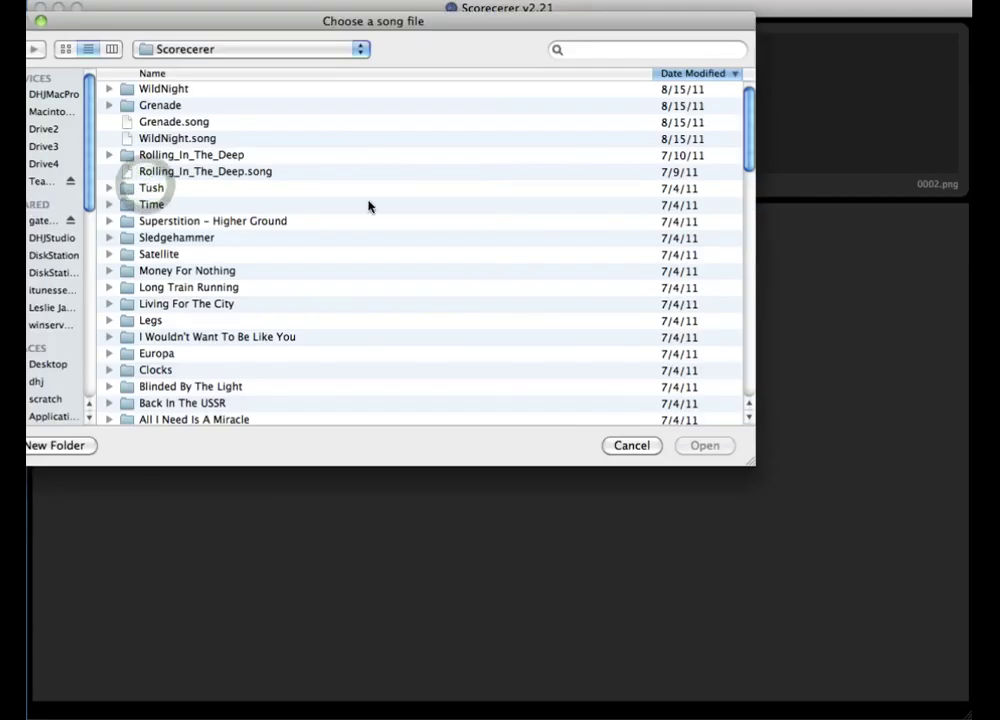
double_click(195, 174)
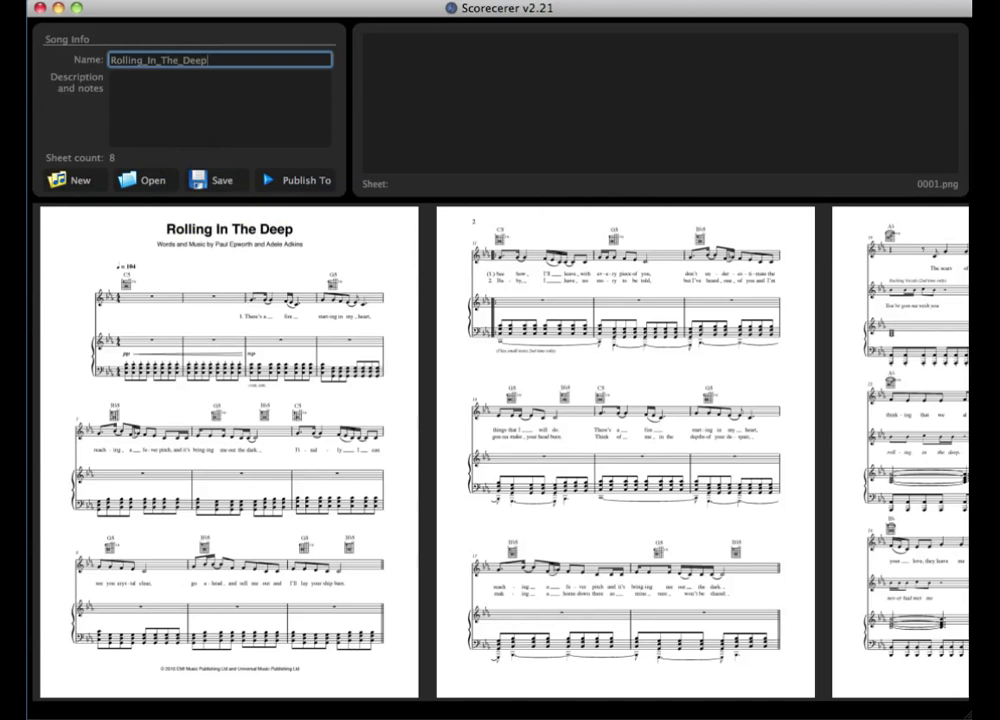
- Enter lead-sheet mode and begin selecting lines on page 1
left_click(903, 375)
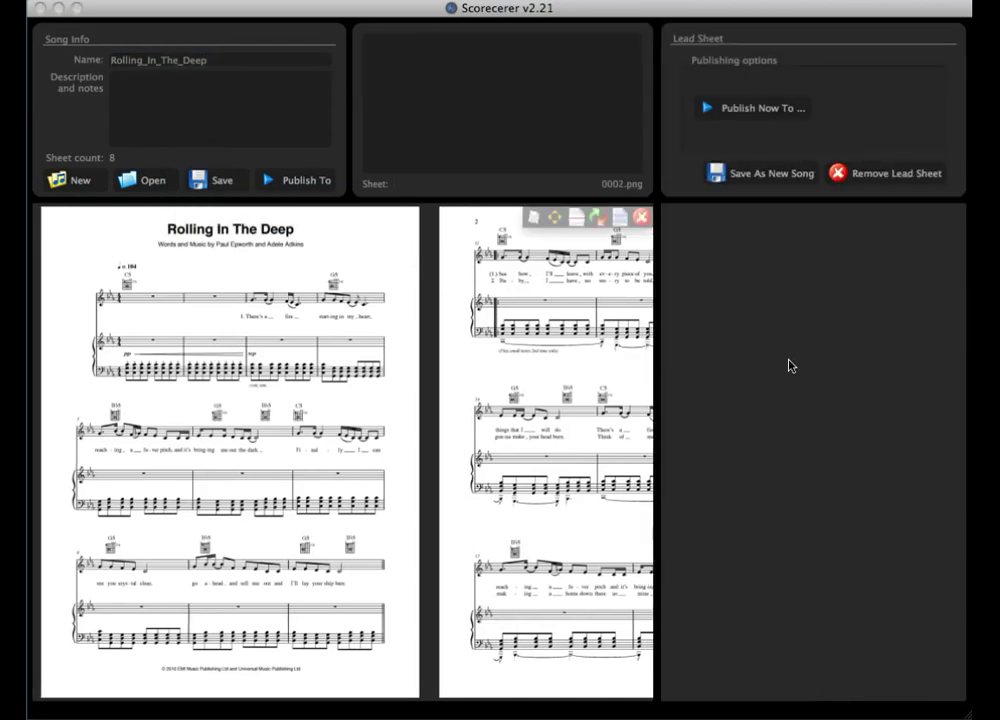
mouse_move(229, 451)
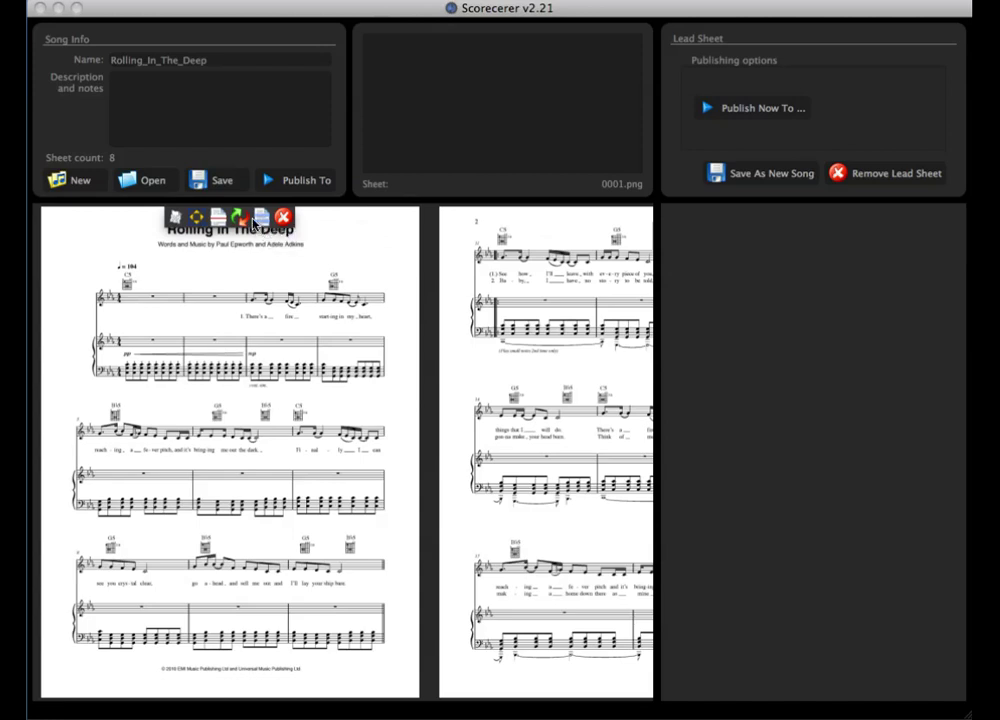
left_click(265, 225)
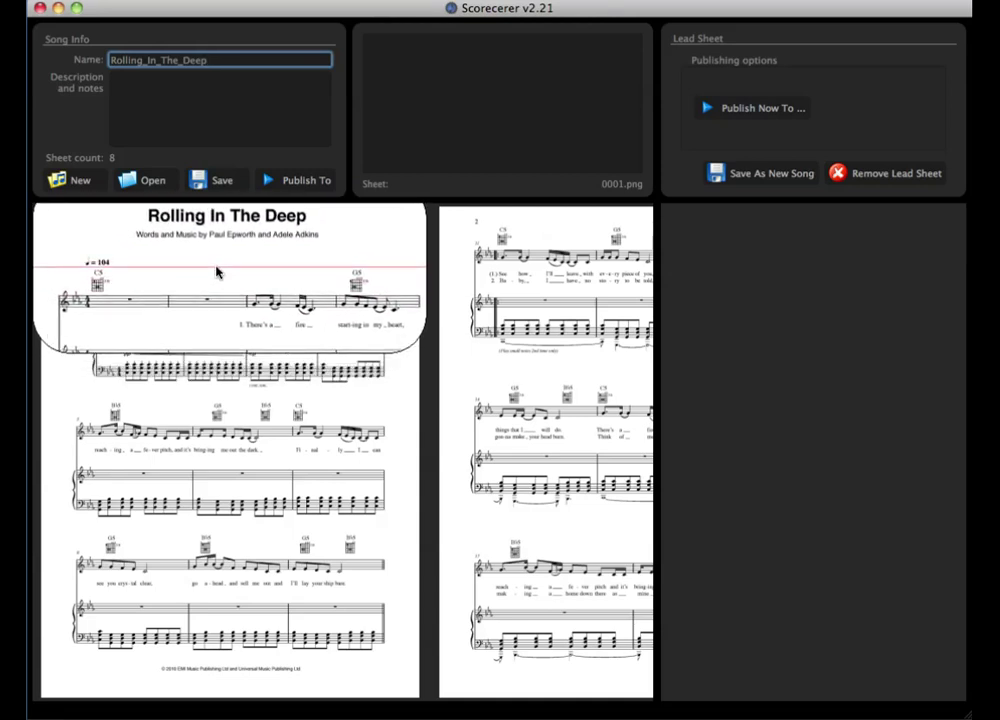
- Add the first system's chord row and lyric line to the lead sheet
left_click(217, 271)
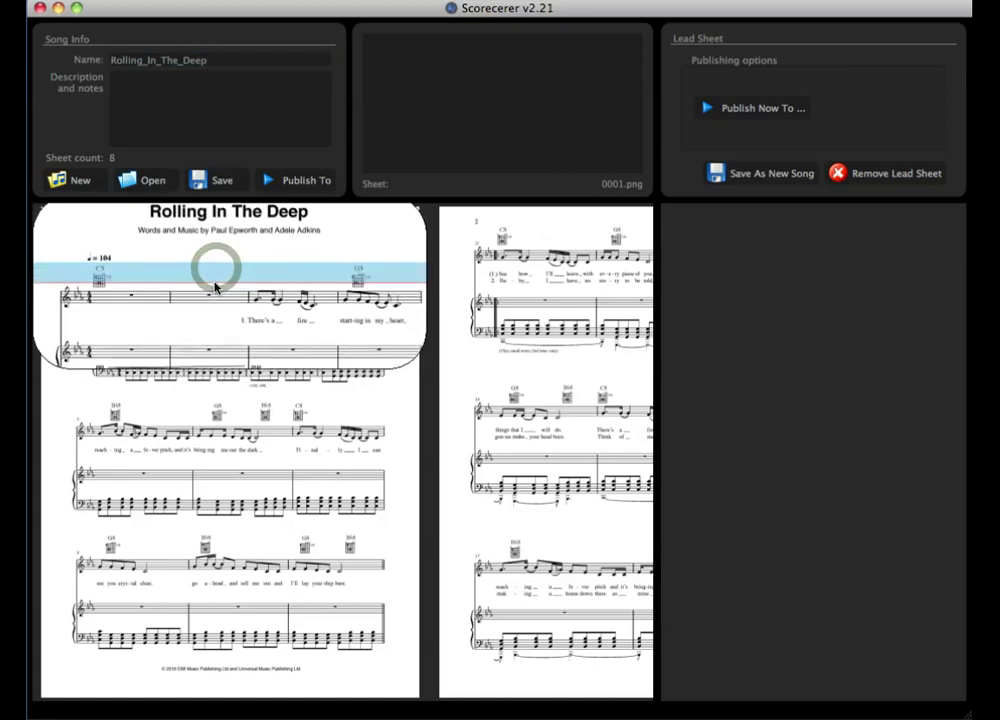
left_click(213, 290)
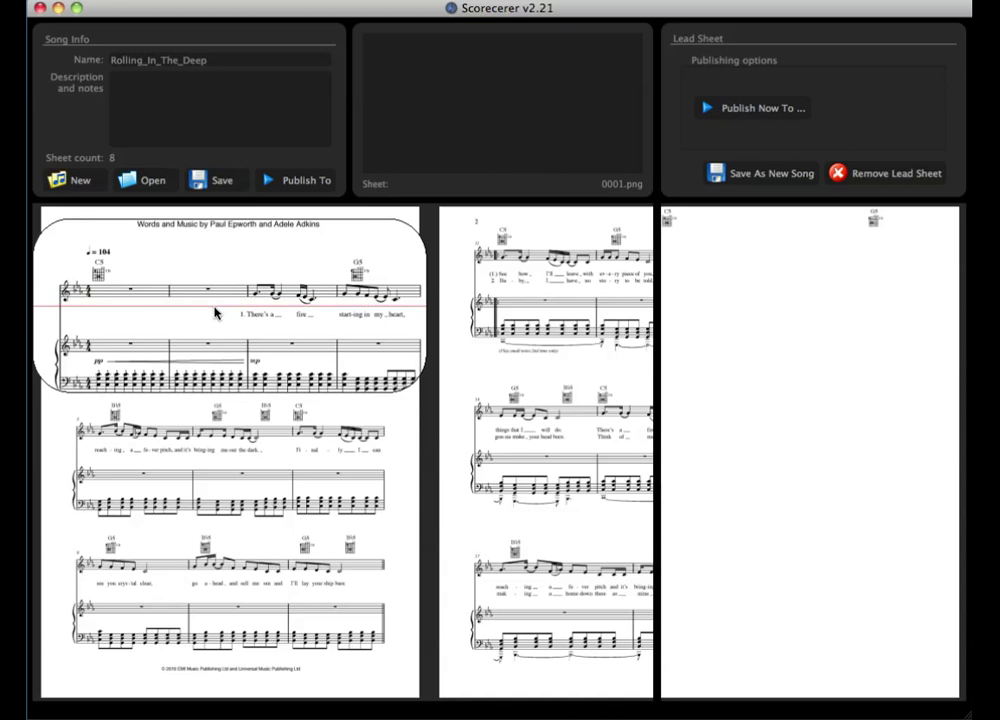
left_click(214, 311)
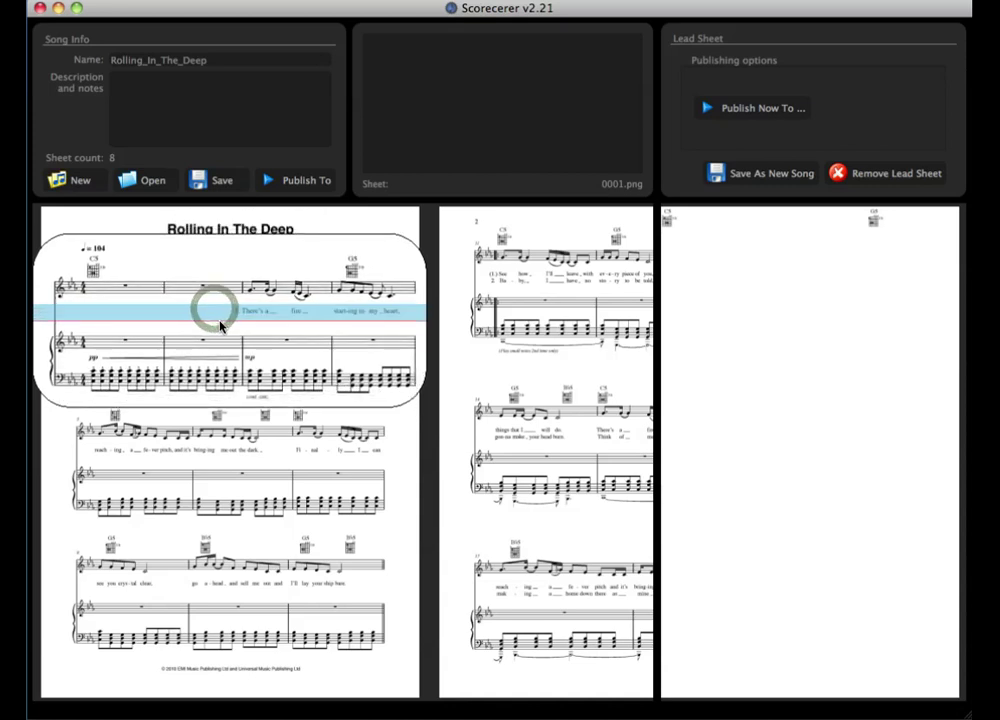
left_click(220, 325)
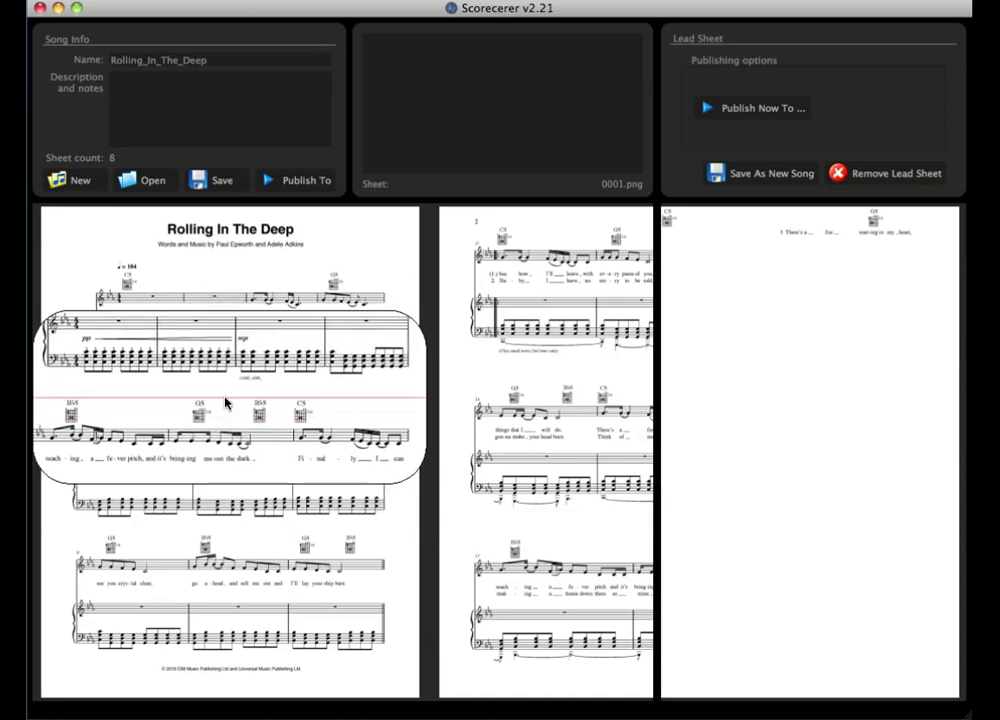
- Add the second and third systems' chord and lyric rows, through 'I'll lay your ship bare.'
left_click_drag(228, 393, 233, 425)
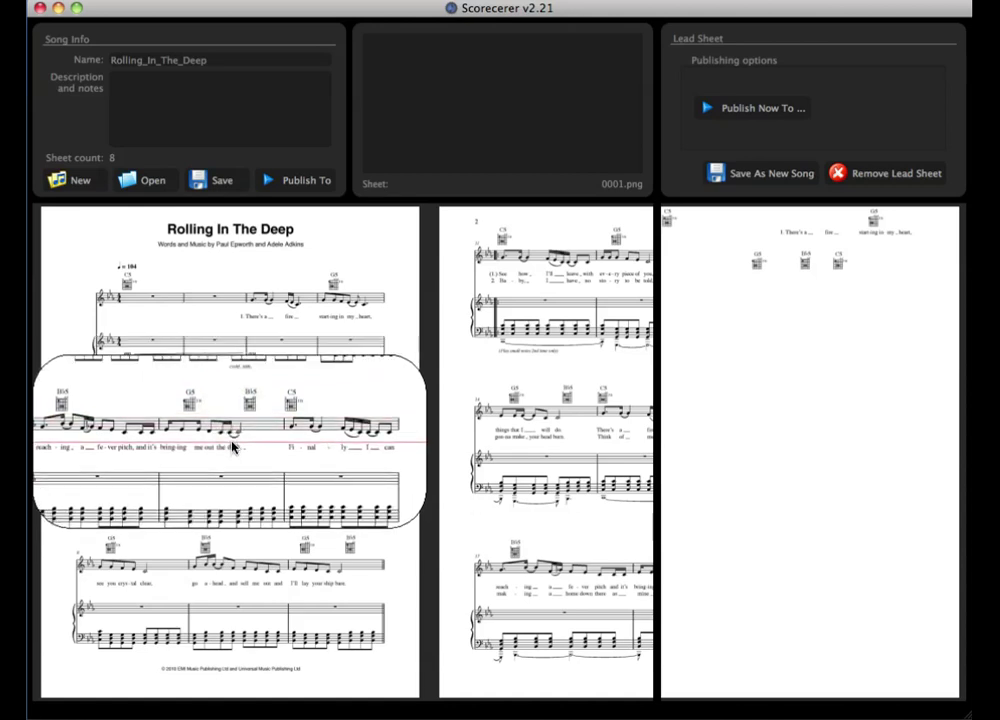
left_click_drag(233, 447, 230, 465)
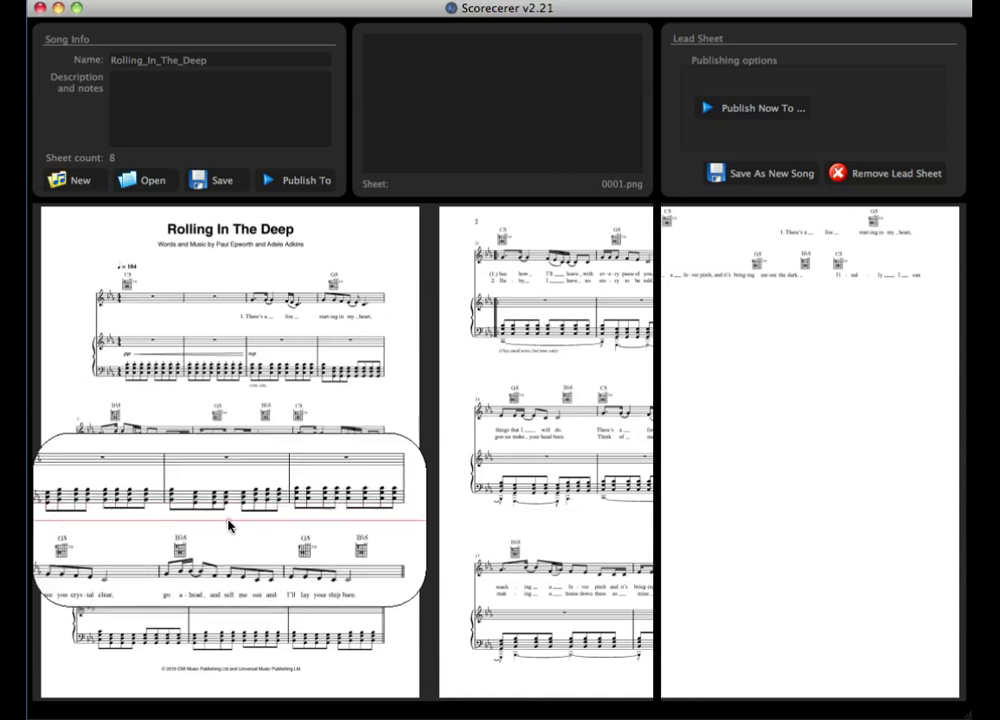
left_click(227, 522)
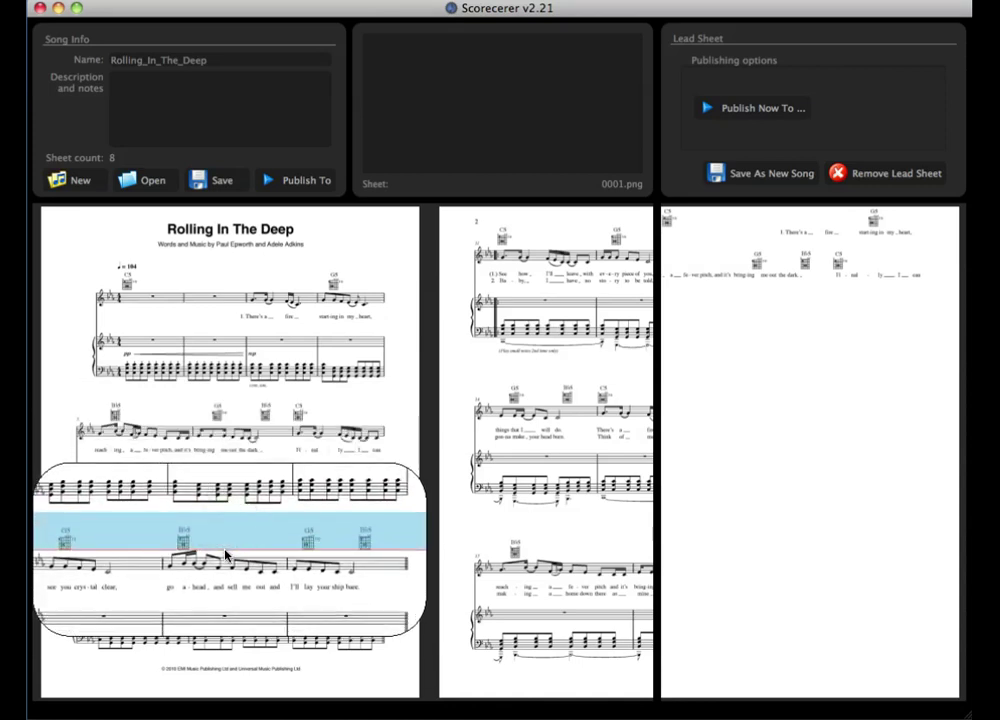
left_click(225, 553)
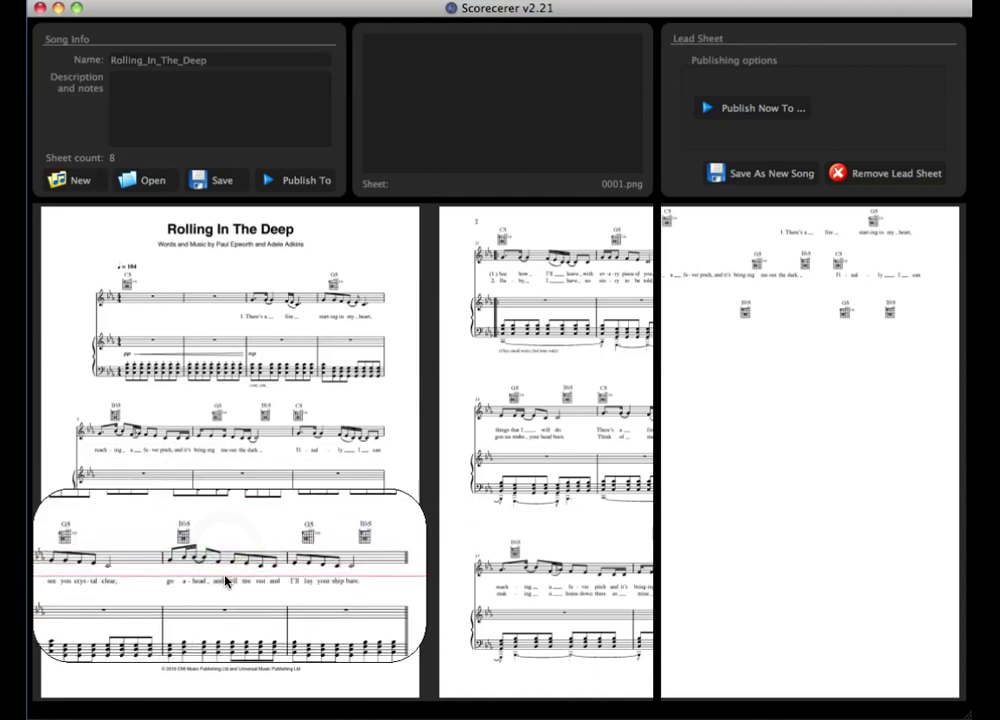
left_click(224, 586)
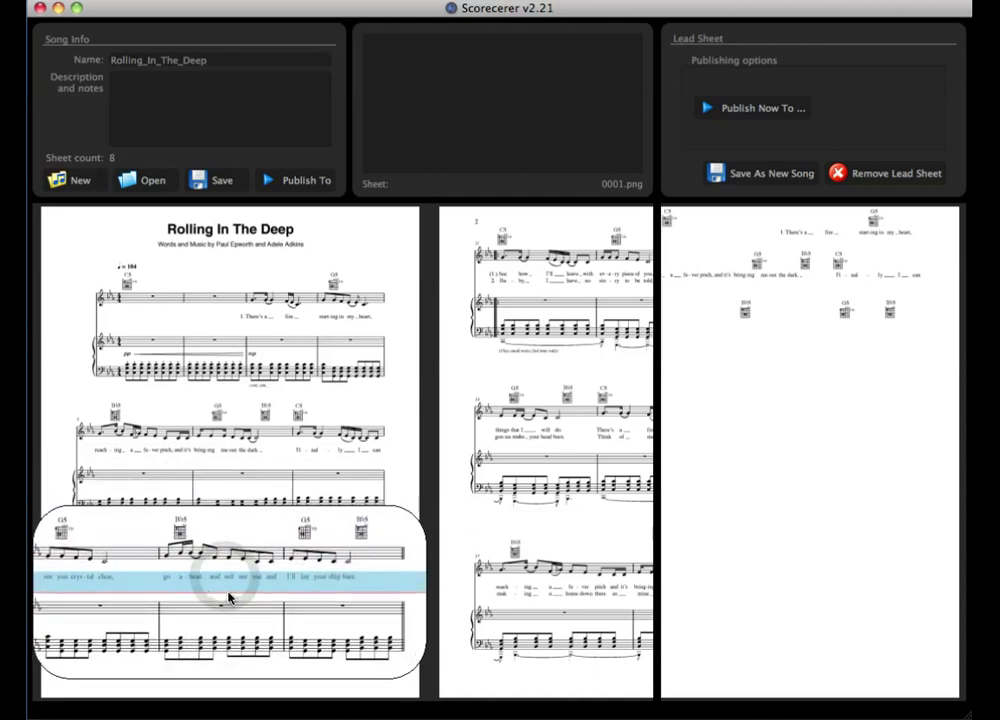
left_click(228, 597)
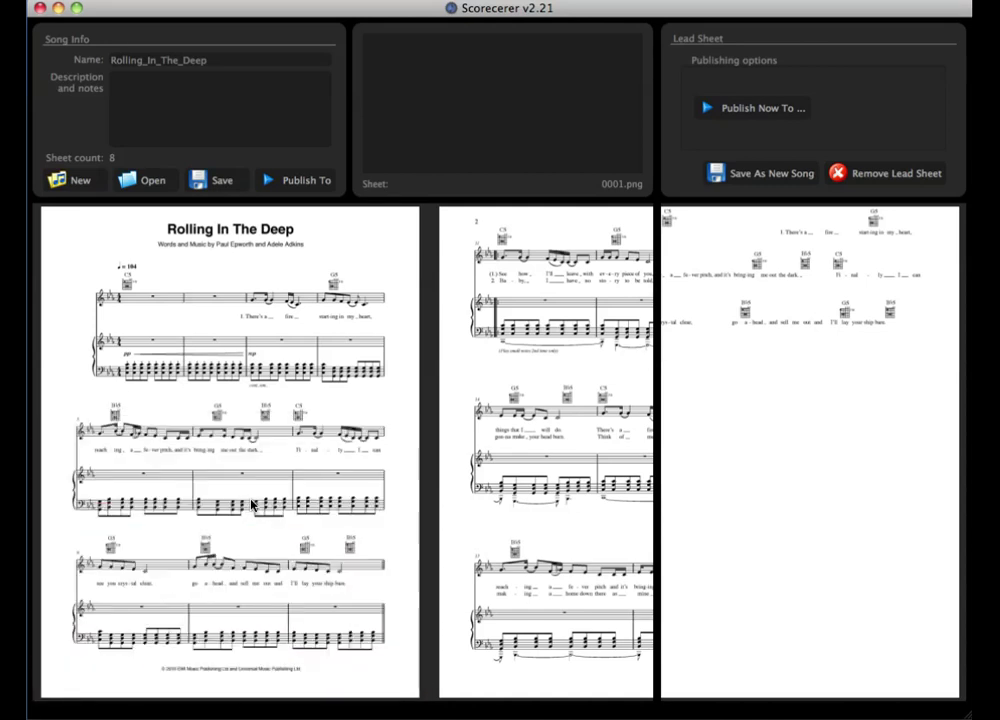
left_click_drag(537, 460, 234, 454)
mouse_move(325, 300)
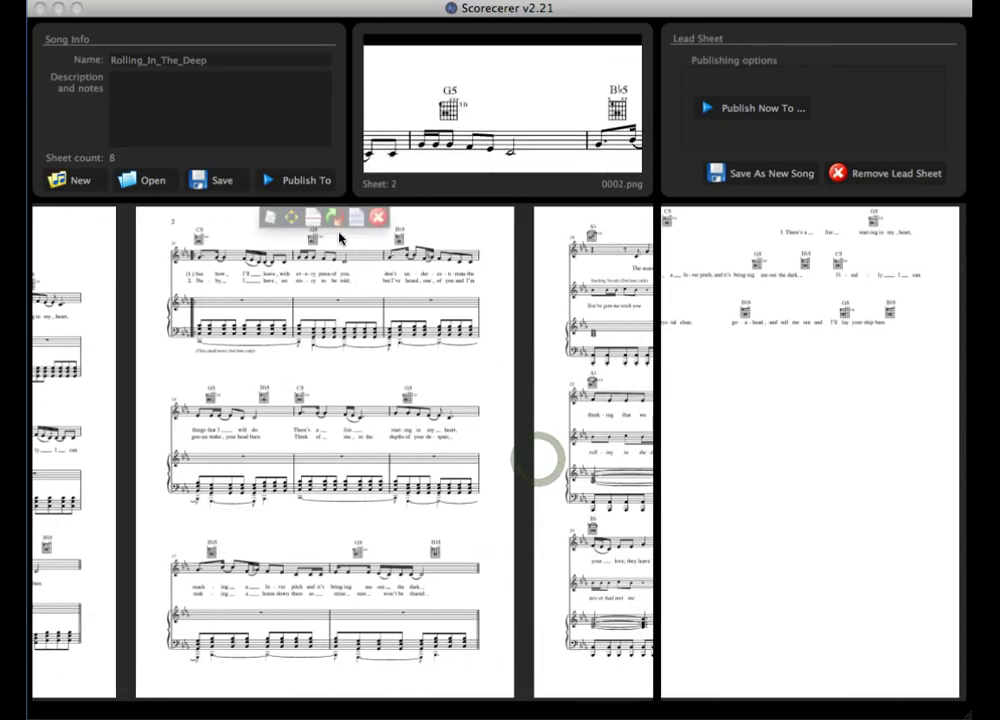
left_click(358, 217)
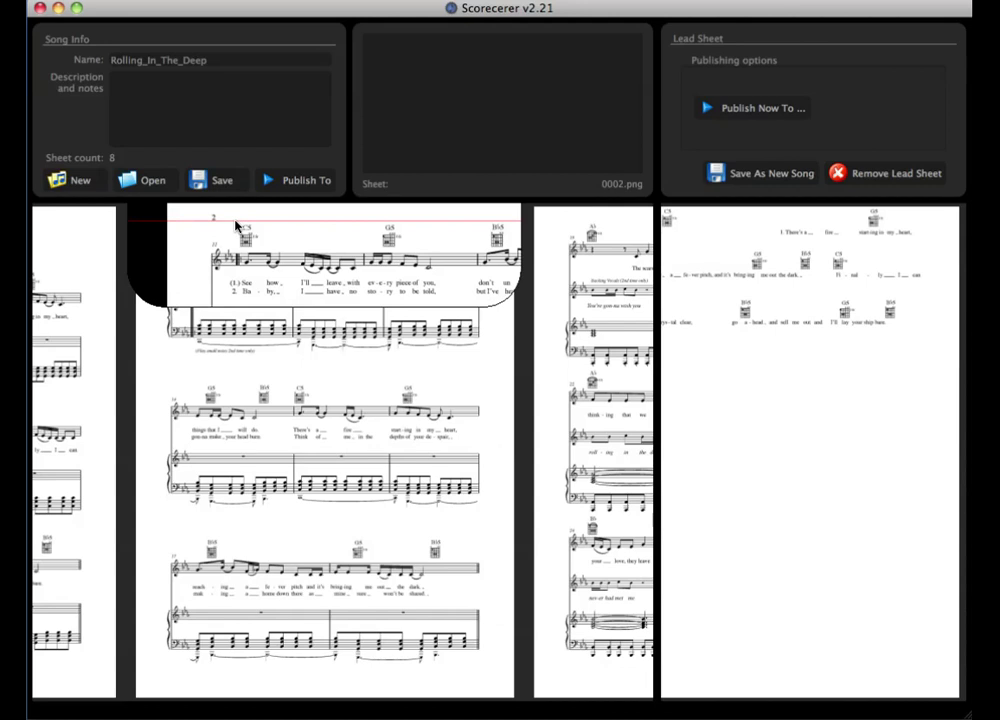
left_click_drag(235, 221, 237, 246)
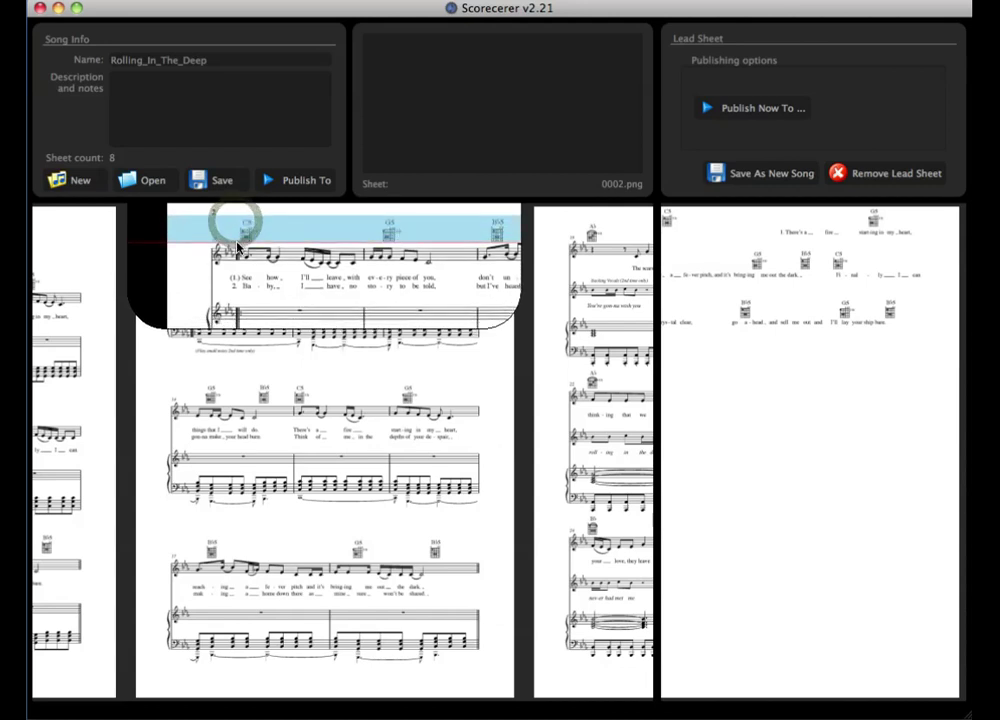
left_click(237, 246)
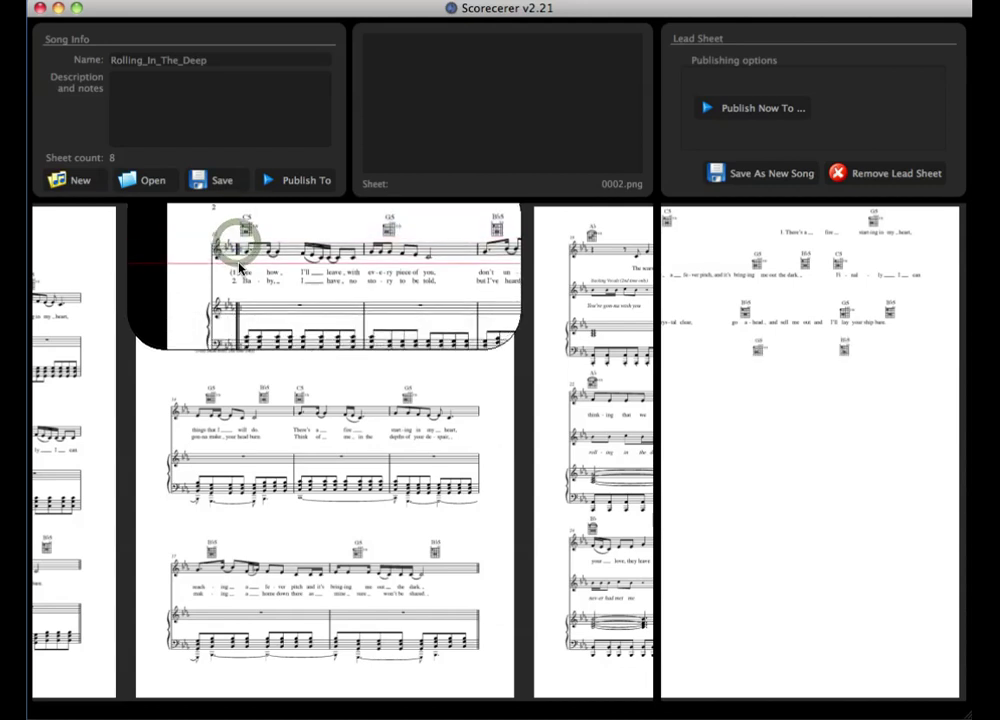
left_click_drag(241, 268, 243, 290)
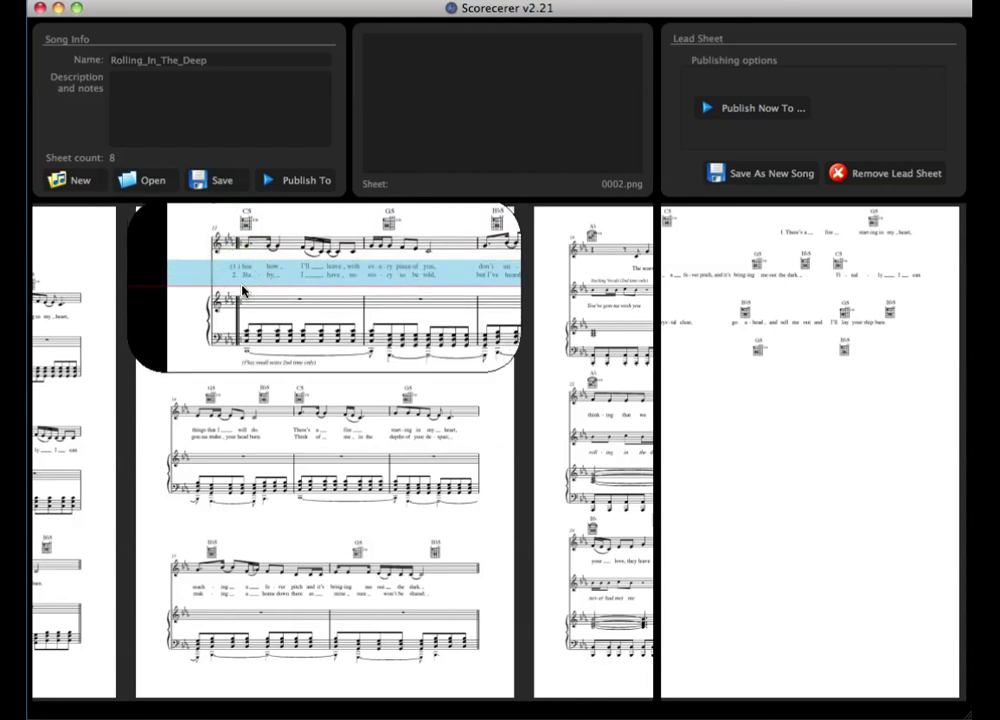
left_click(241, 286)
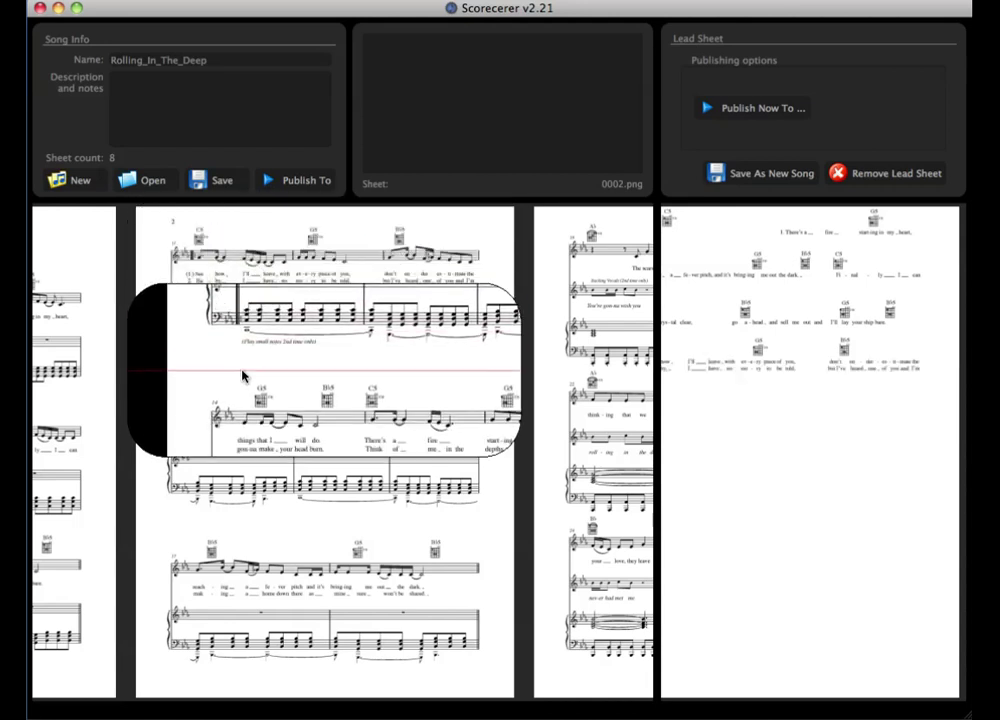
left_click_drag(240, 369, 230, 405)
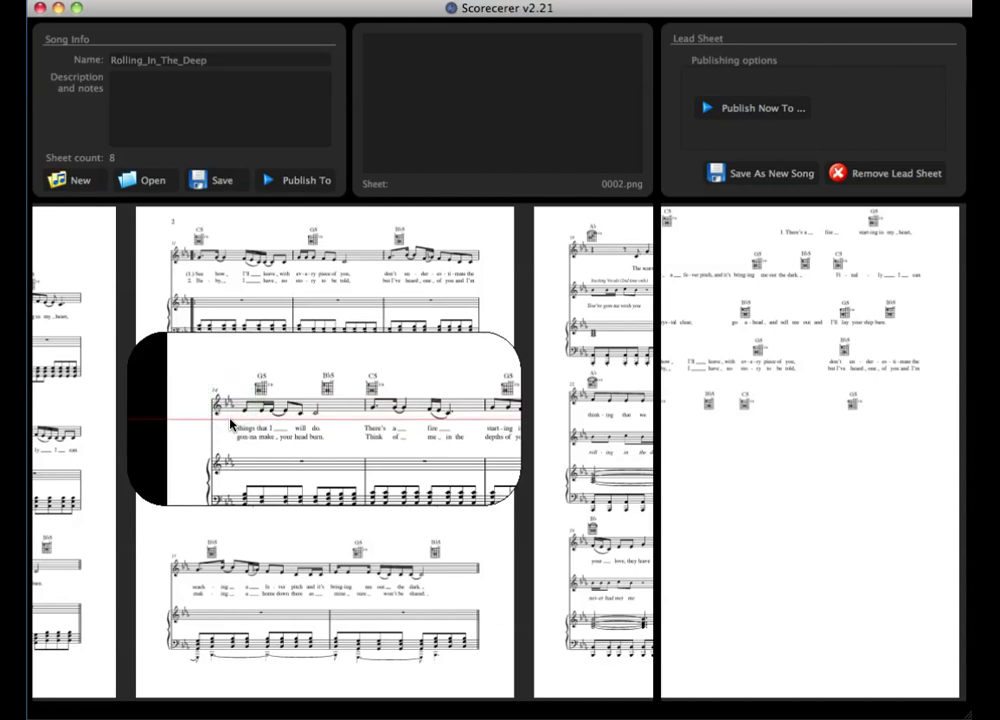
left_click_drag(228, 430, 226, 451)
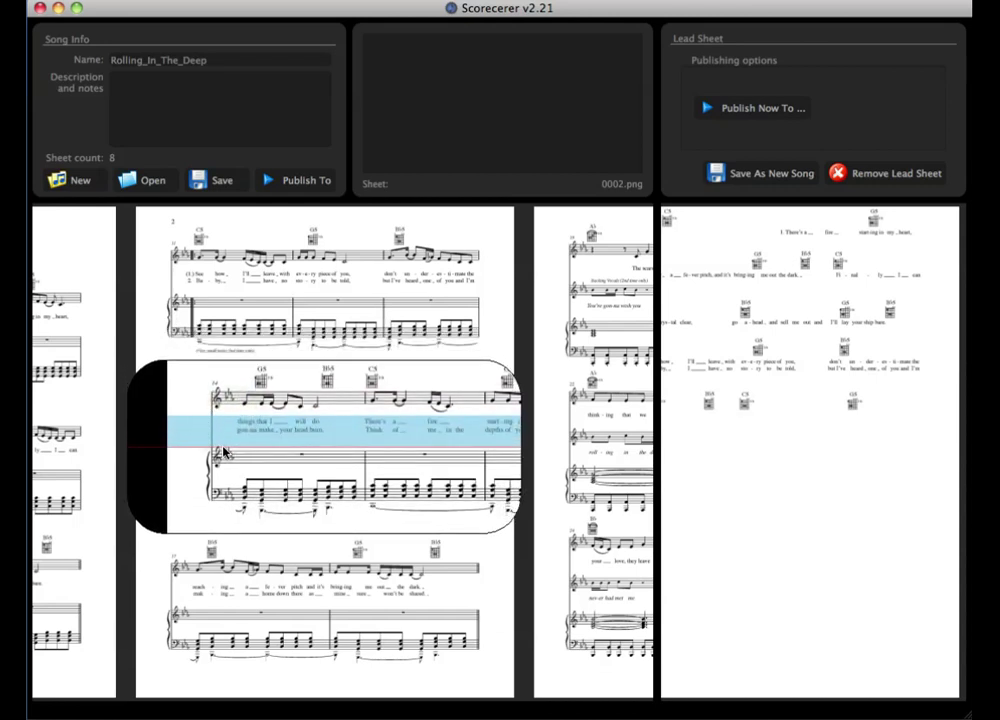
left_click(224, 448)
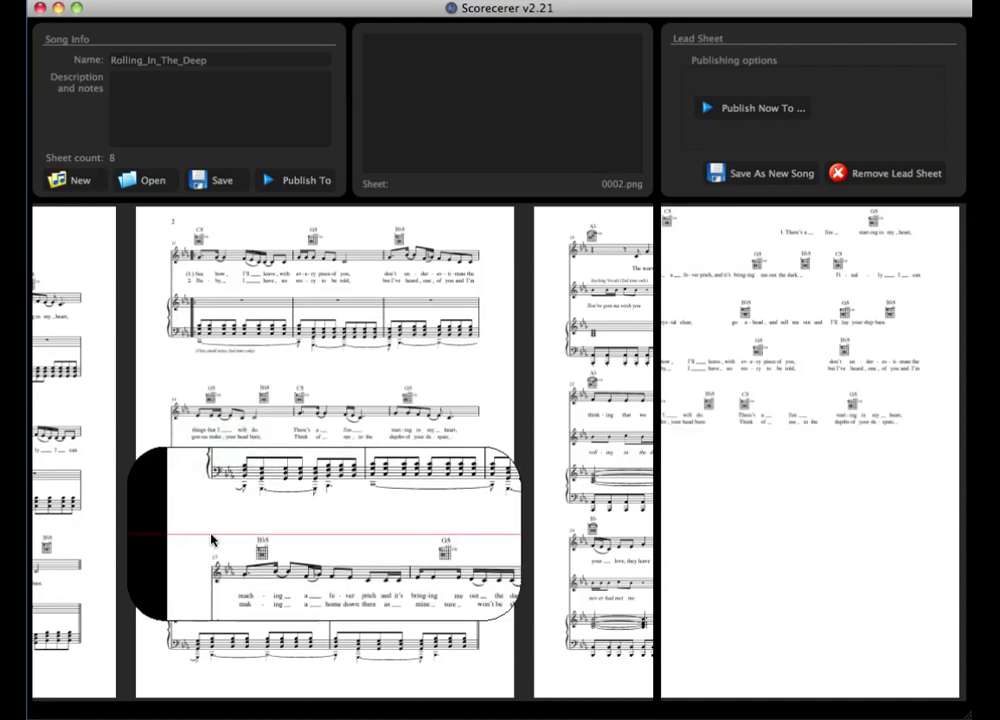
left_click(211, 534)
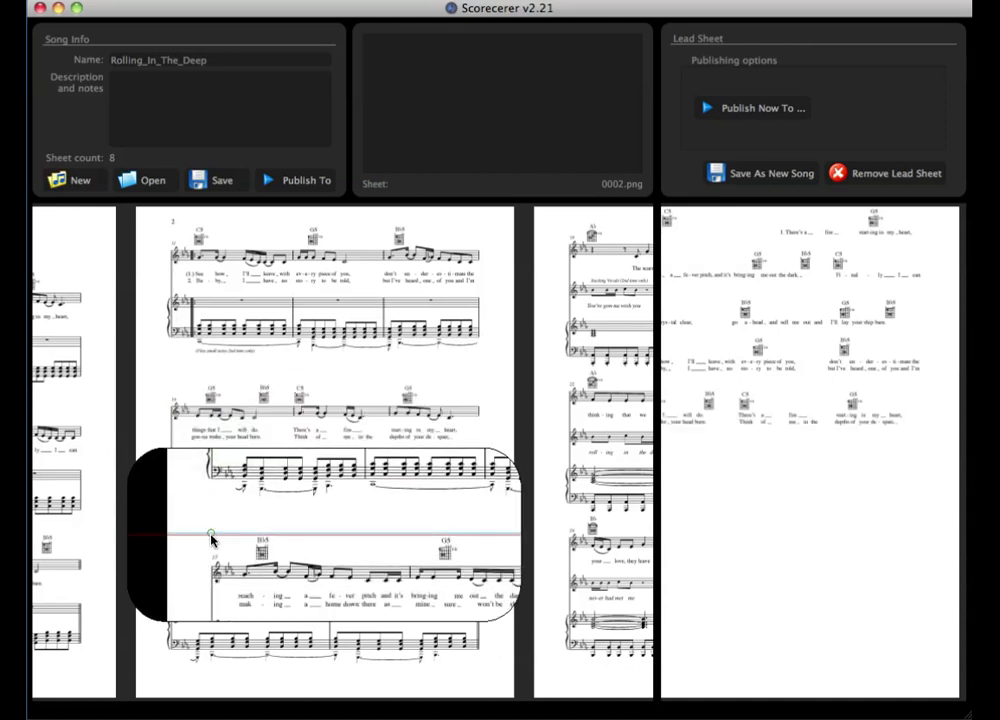
left_click(206, 600)
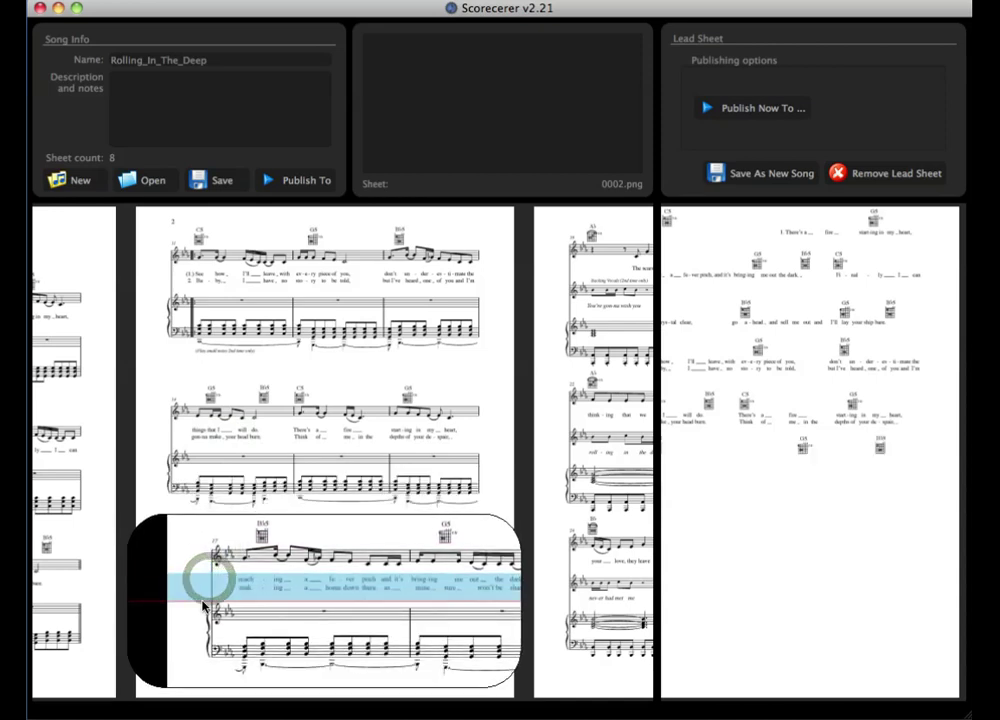
left_click(202, 604)
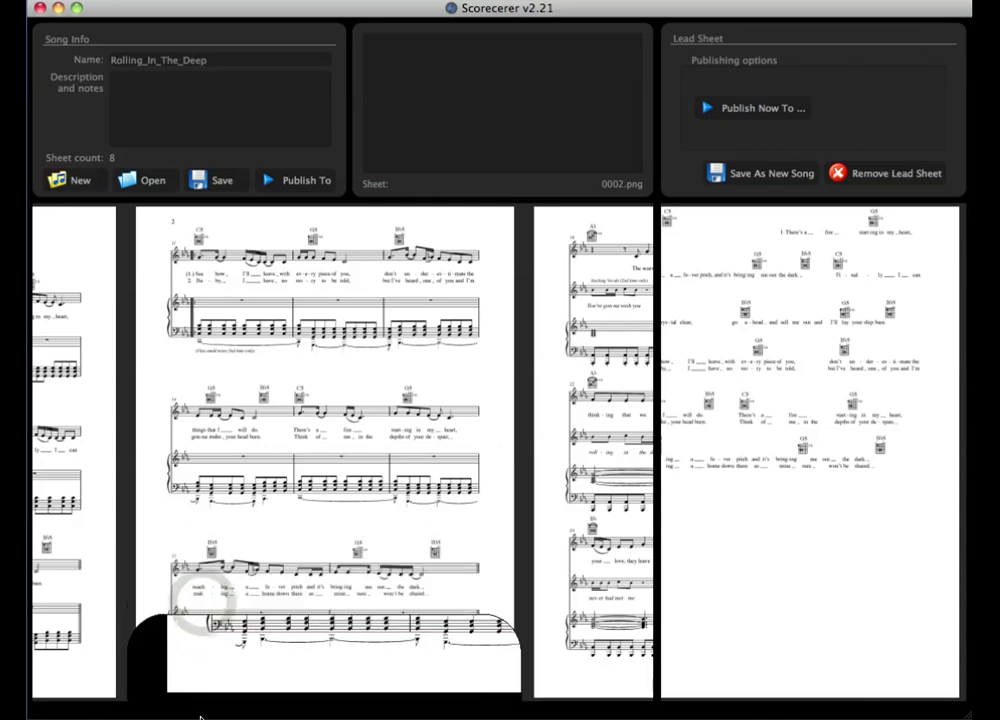
left_click(612, 460)
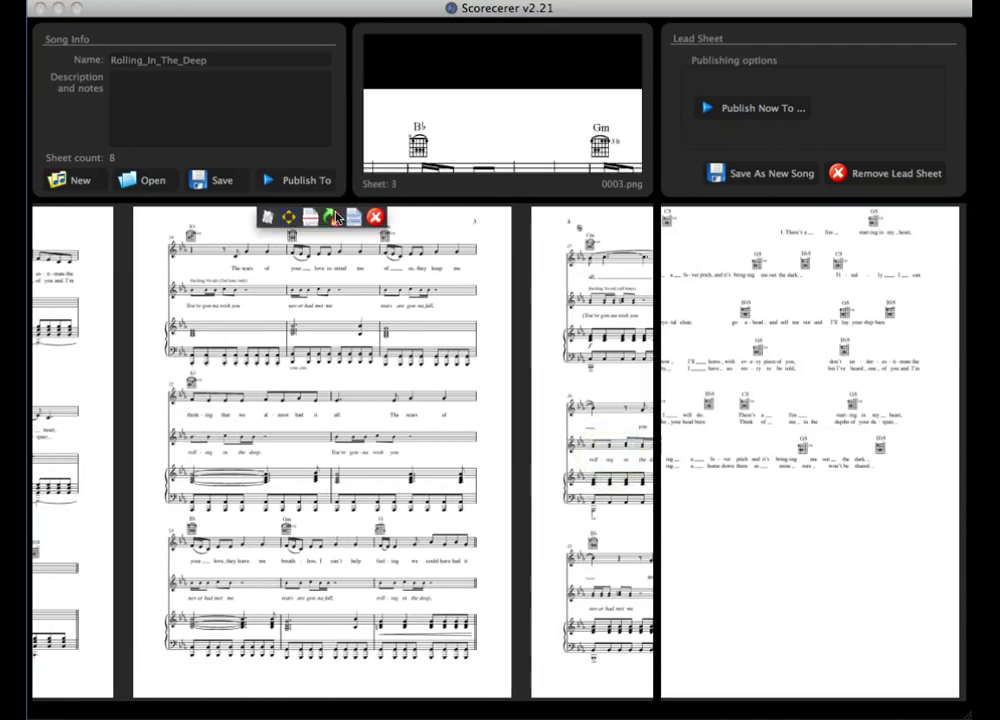
left_click(355, 217)
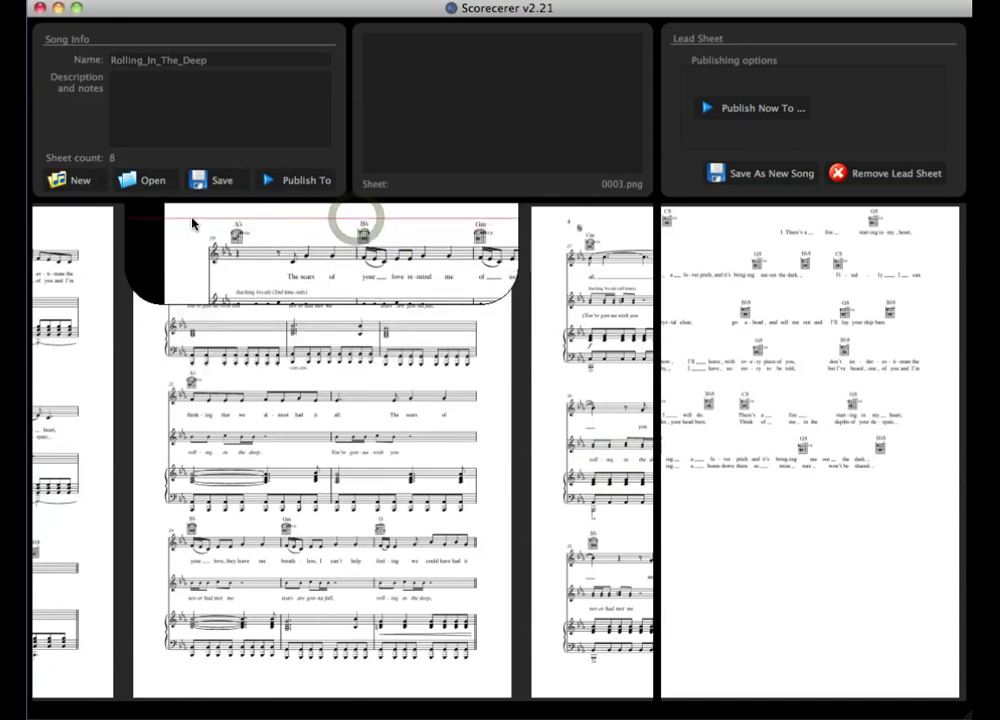
left_click_drag(191, 218, 190, 234)
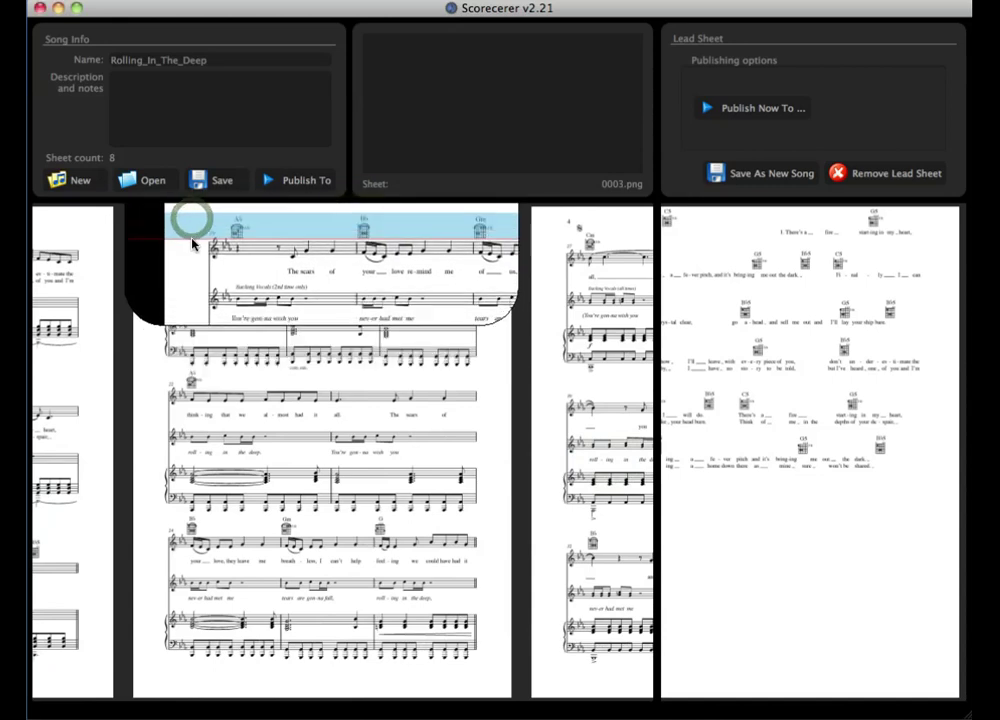
left_click(192, 241)
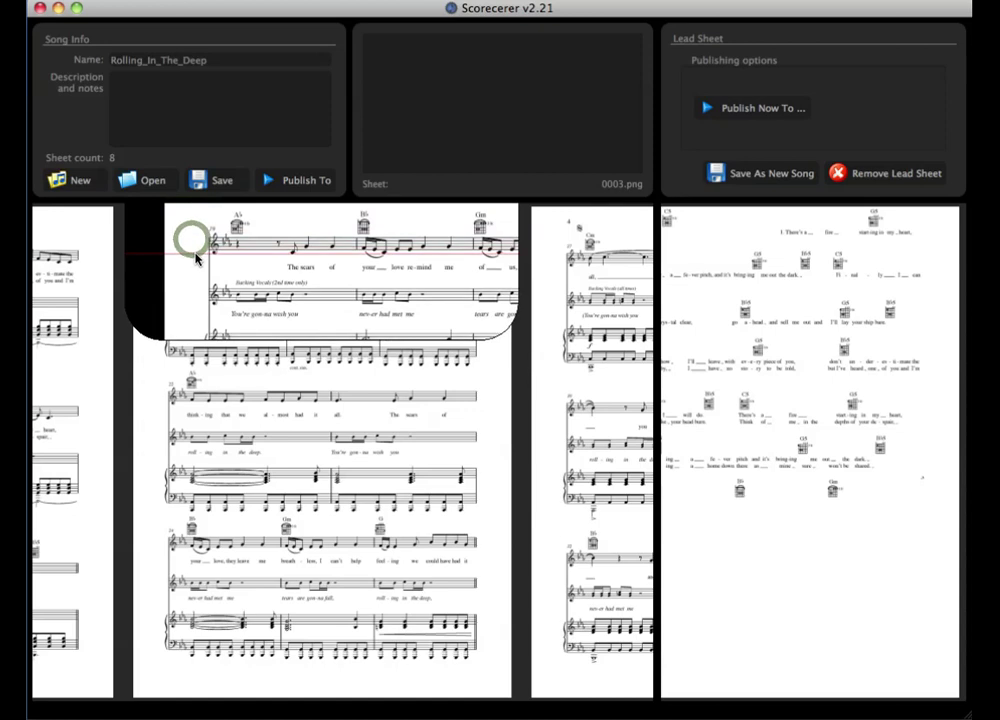
left_click_drag(192, 241, 198, 262)
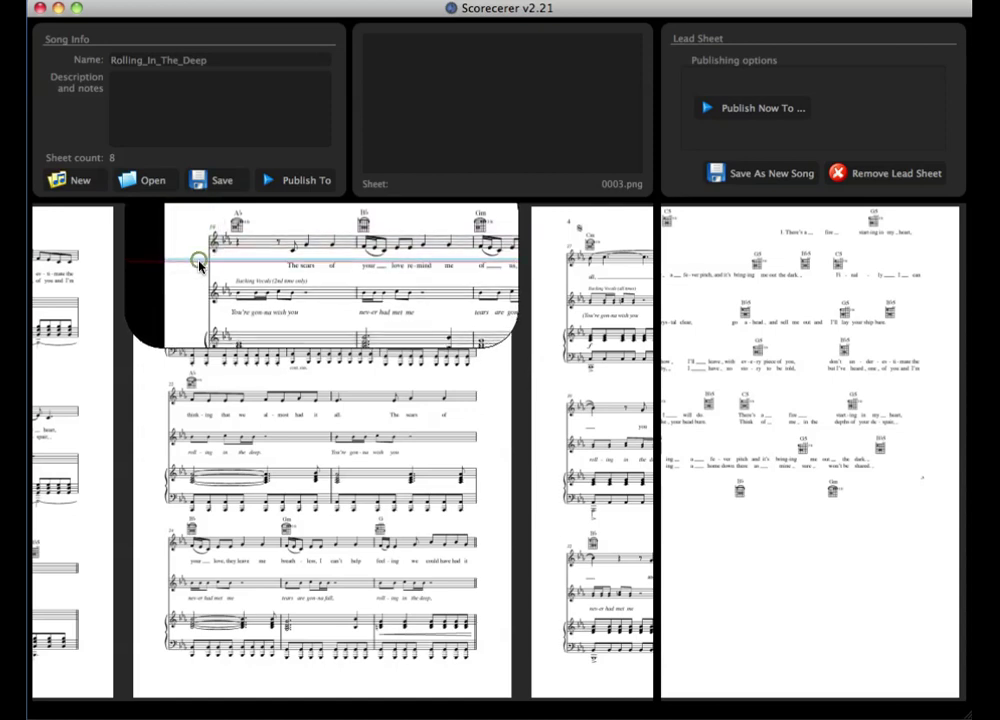
left_click(197, 260)
left_click(198, 272)
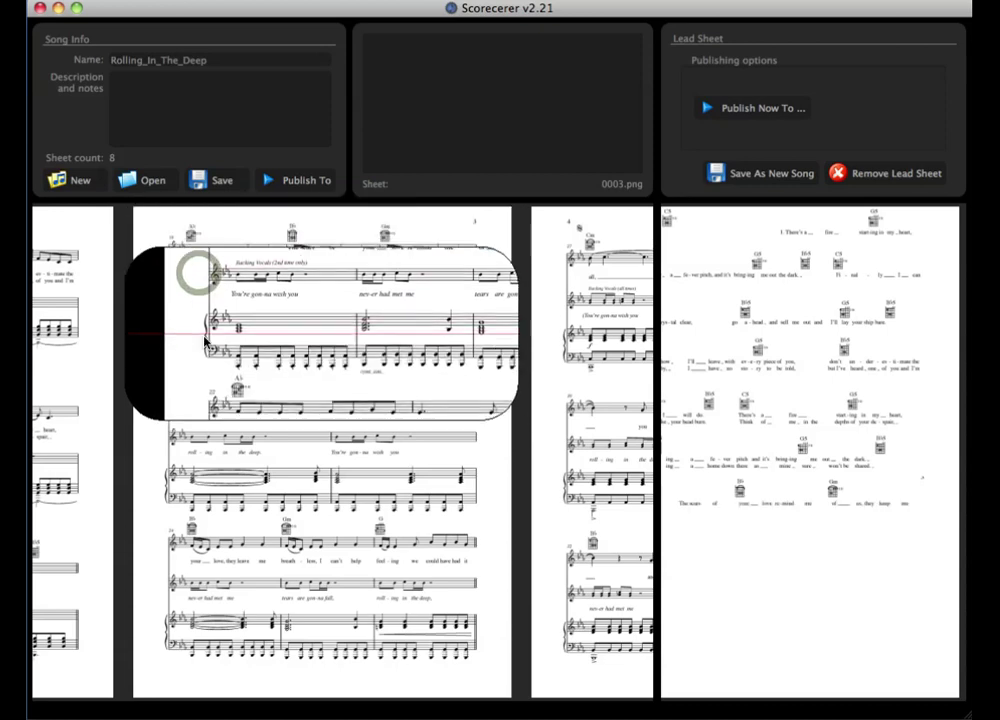
left_click(208, 368)
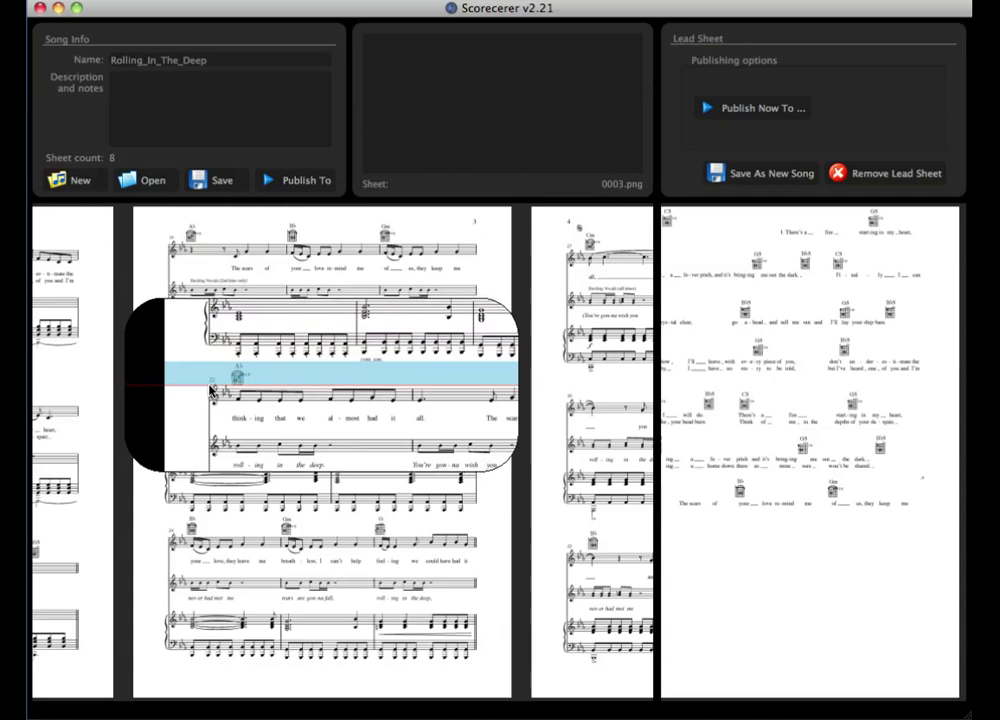
left_click(209, 386)
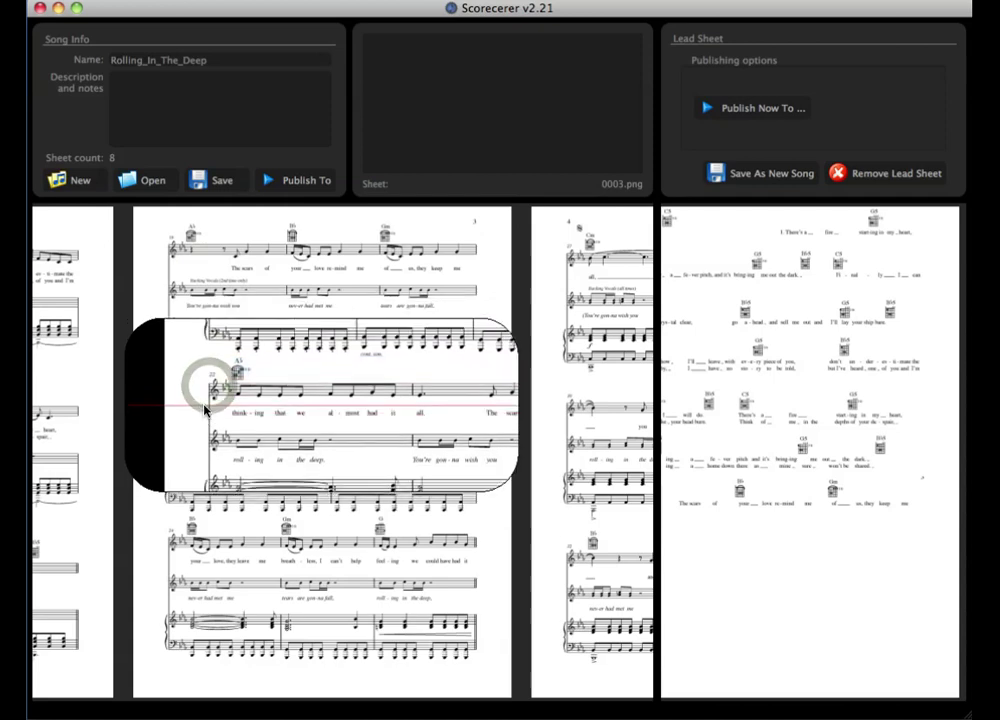
left_click(203, 409)
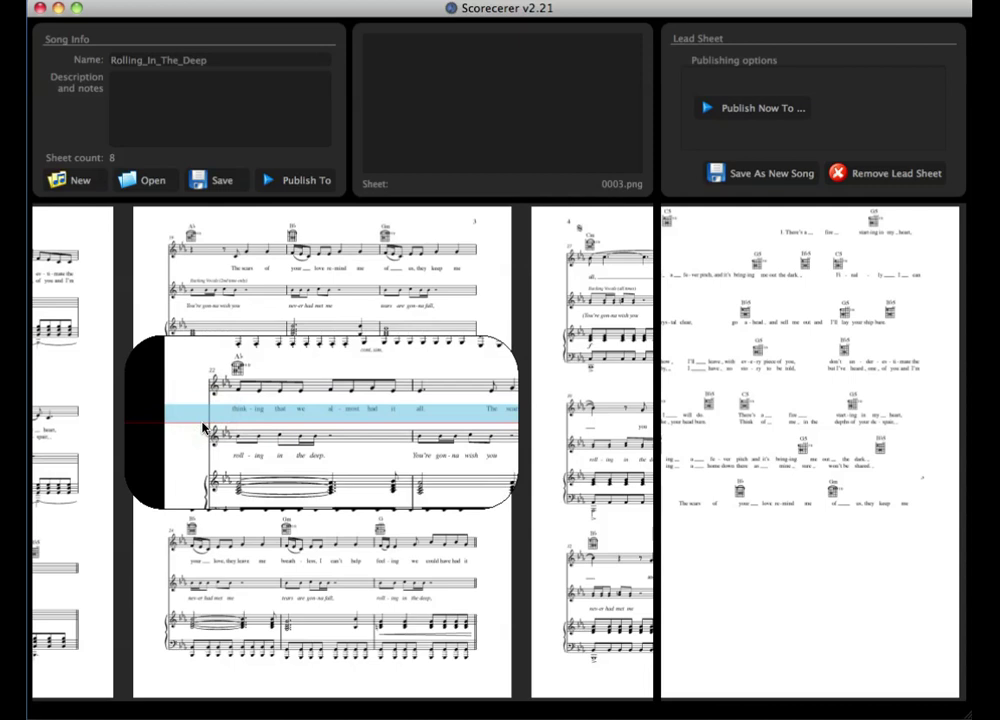
left_click(202, 420)
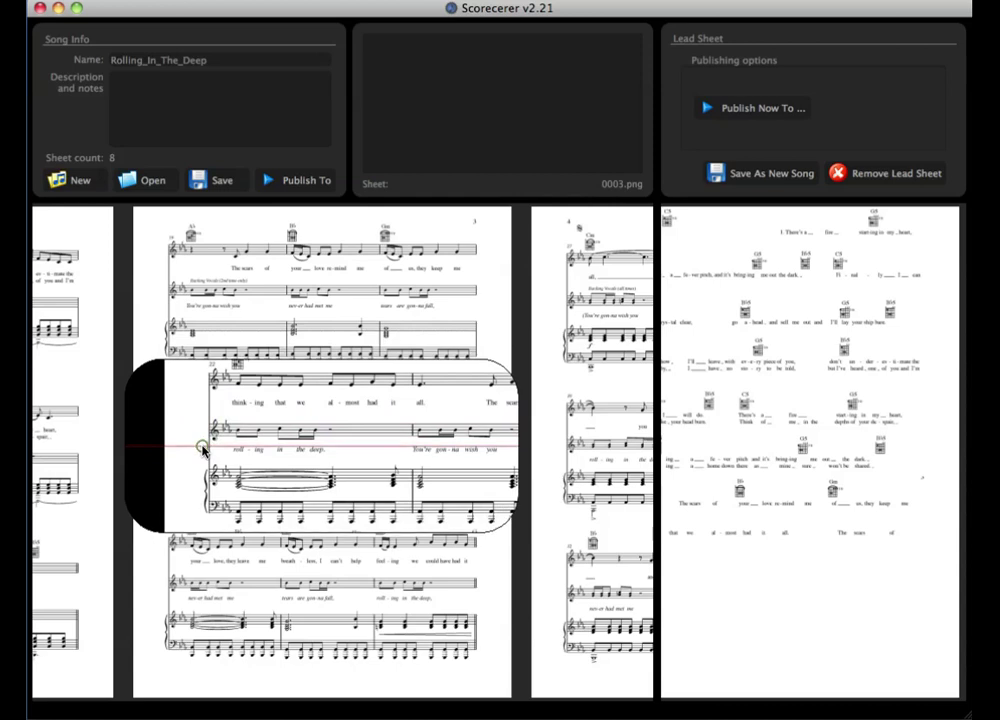
left_click(203, 453)
left_click(204, 455)
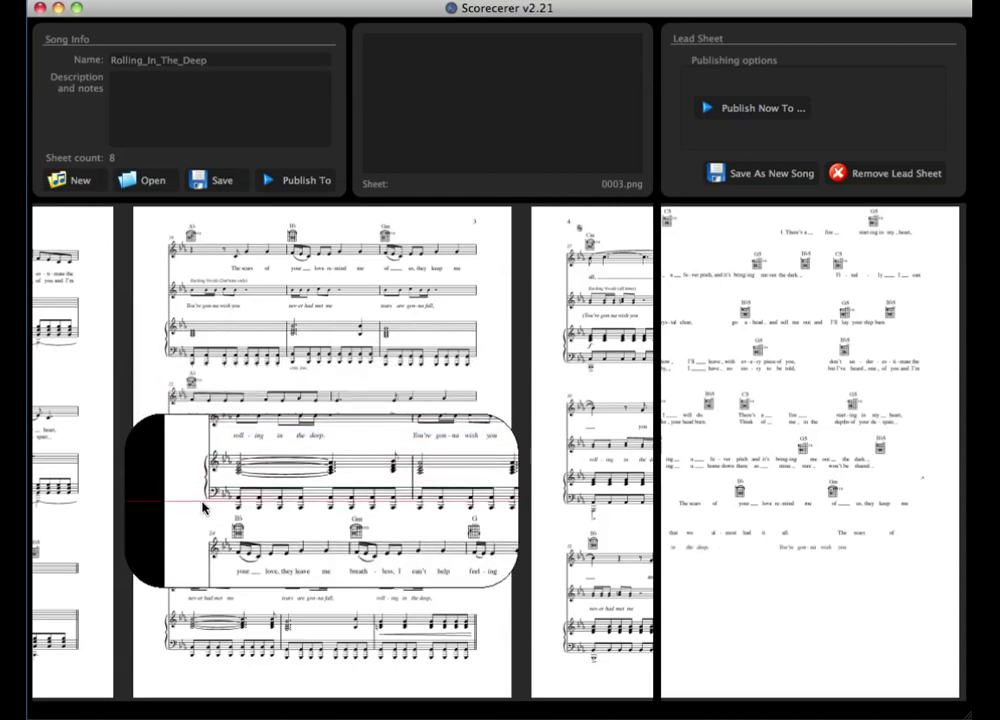
left_click(204, 514)
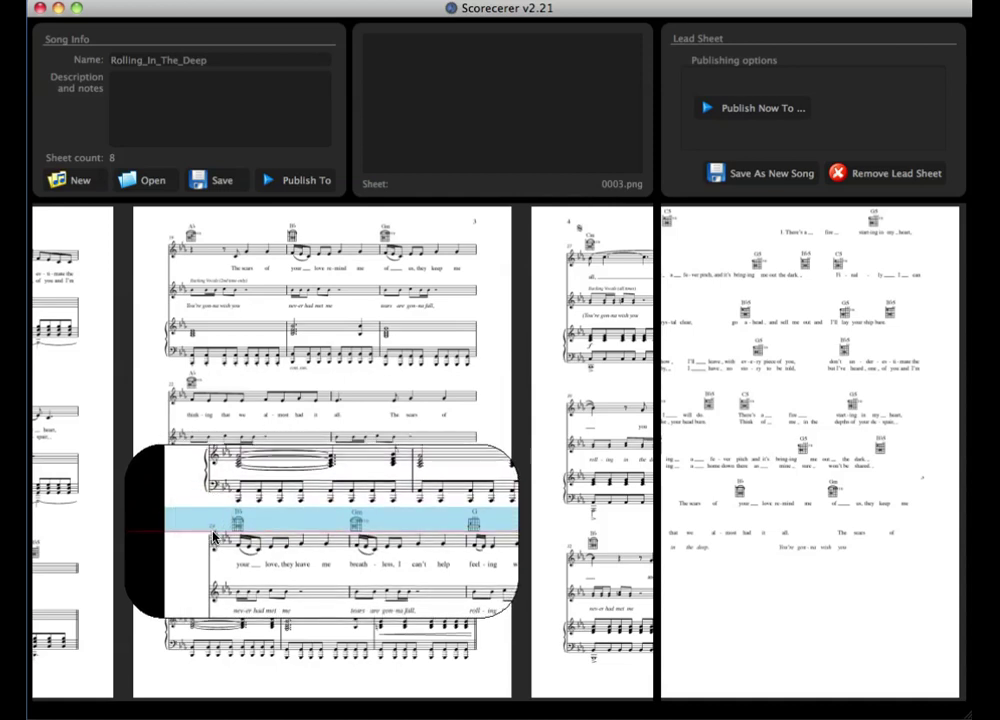
left_click(212, 535)
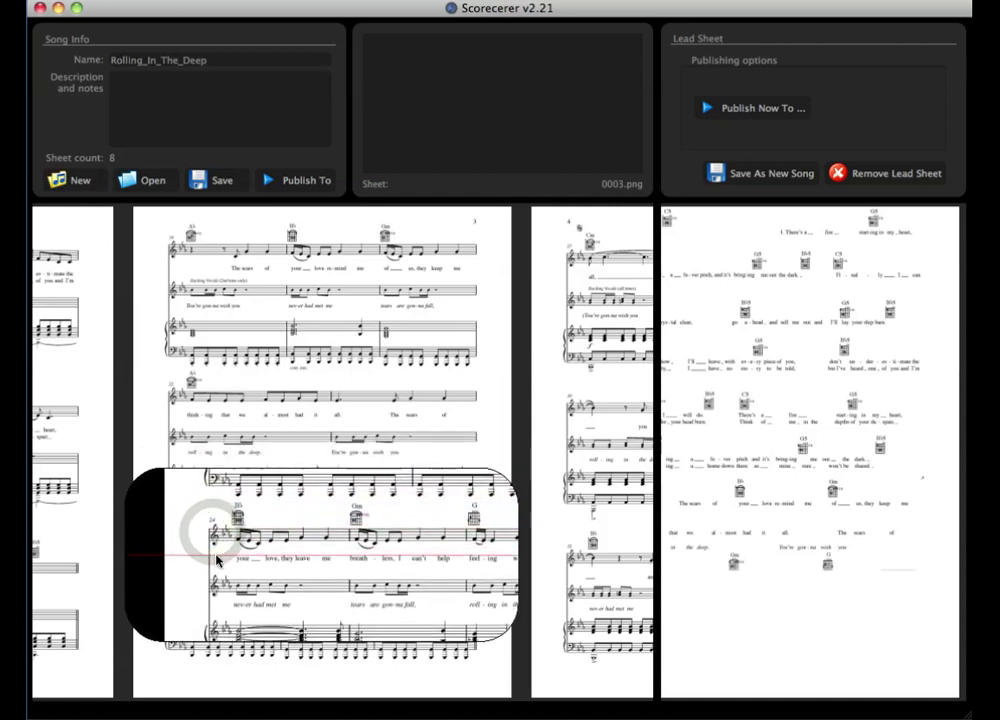
left_click(219, 556)
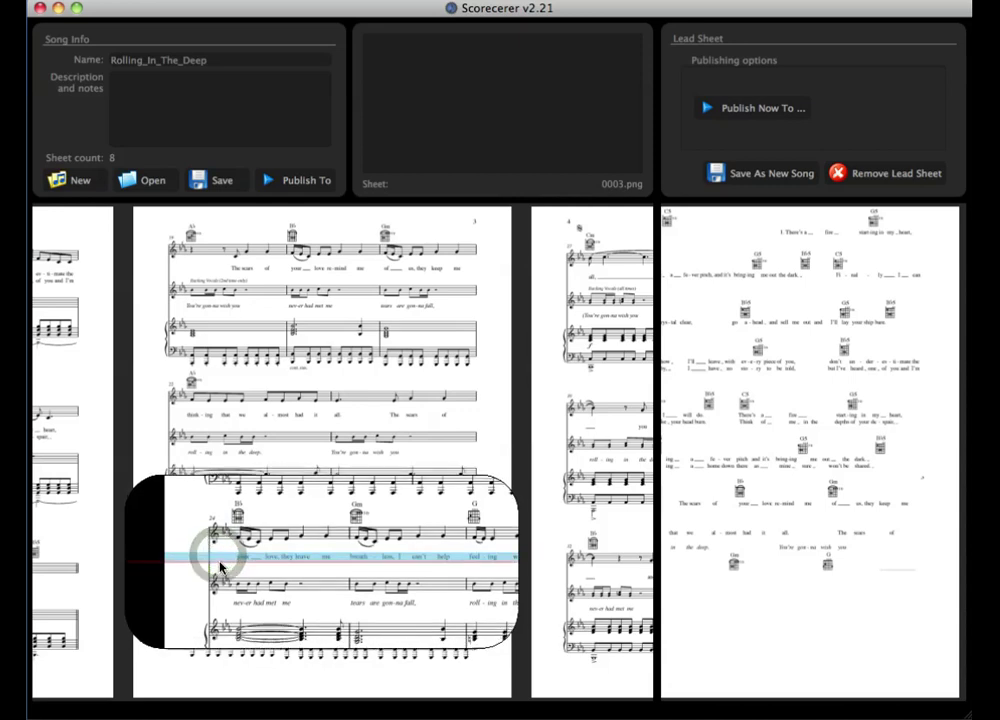
left_click(222, 572)
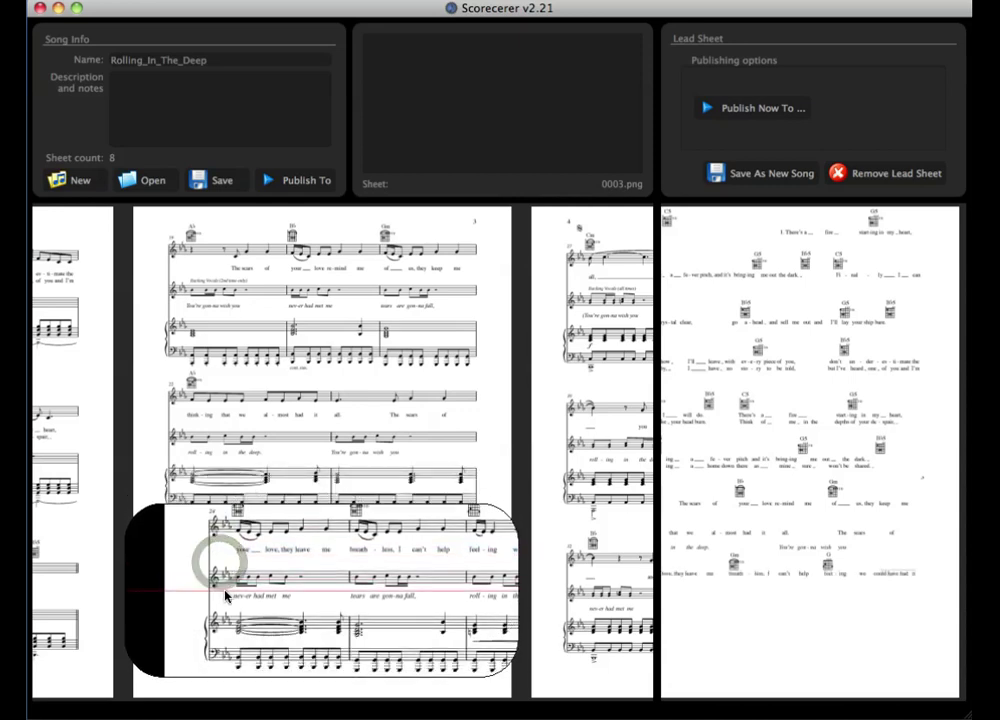
left_click(225, 596)
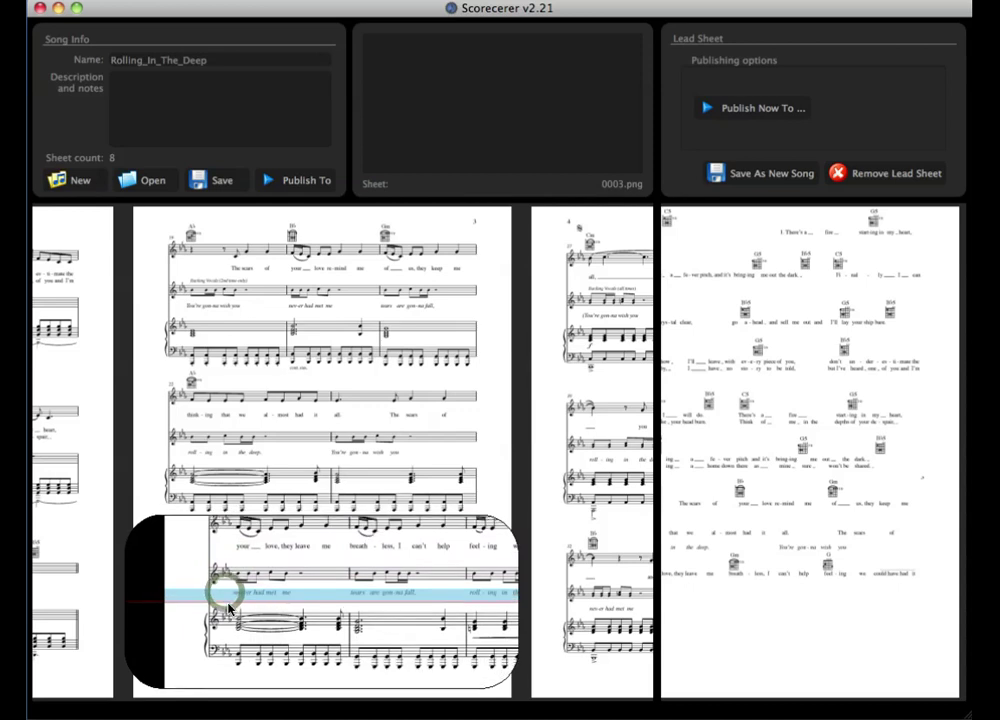
left_click(229, 605)
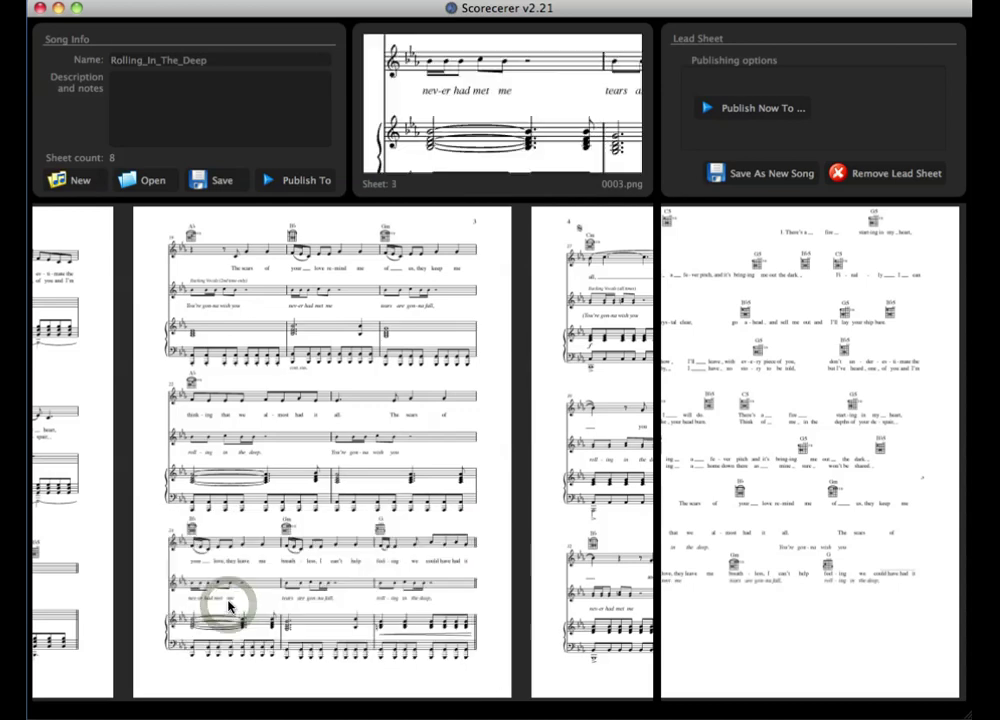
mouse_move(810, 450)
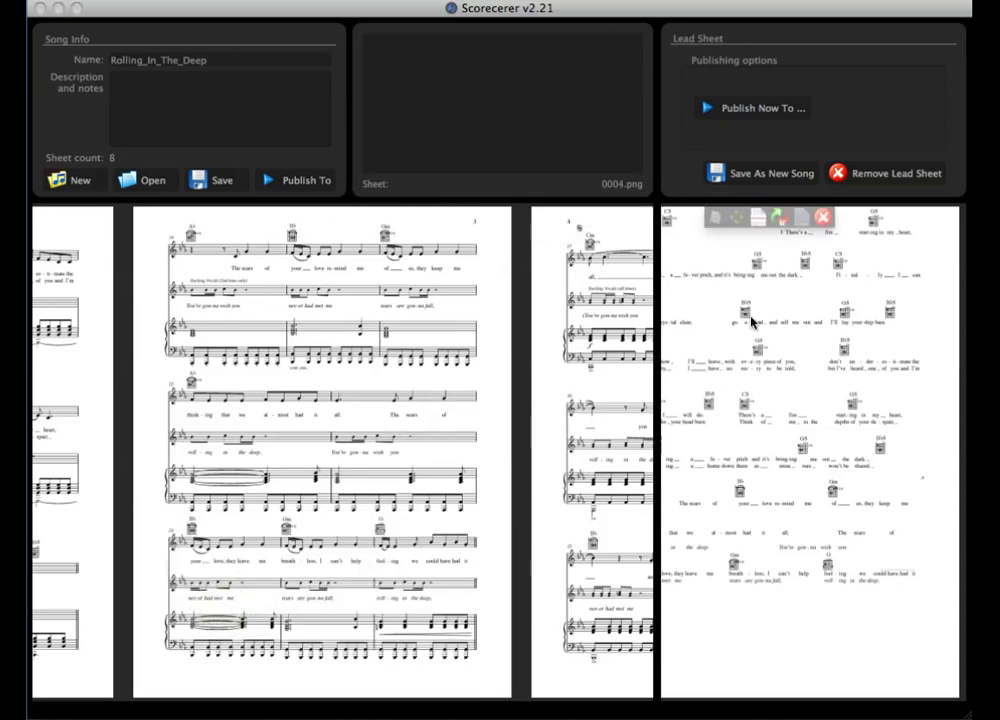
left_click(762, 174)
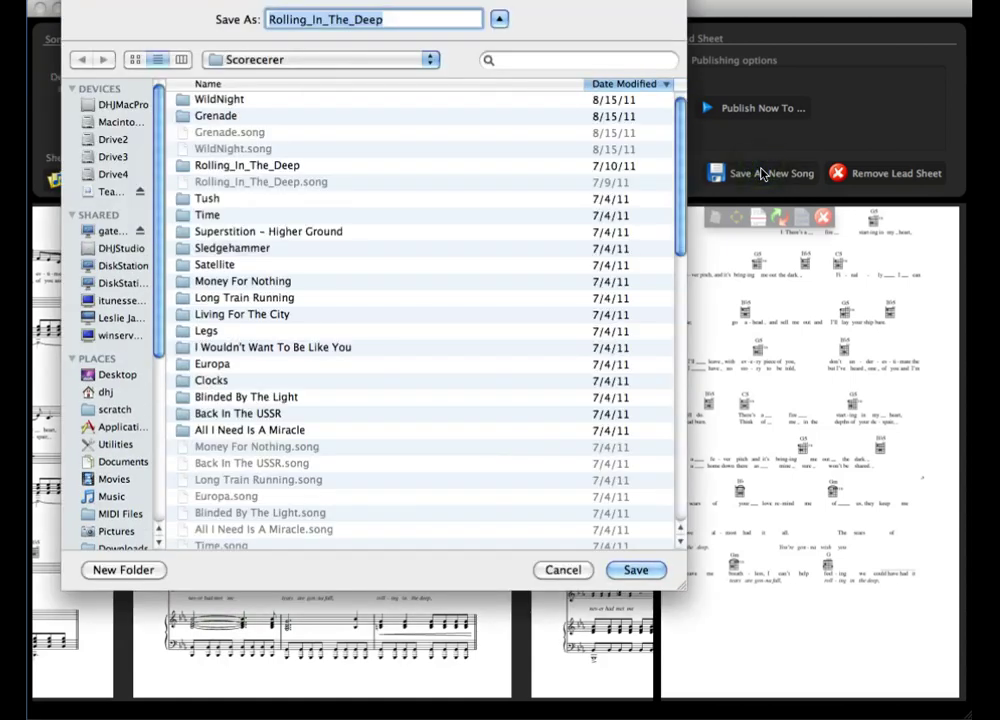
type("Rolling vocals")
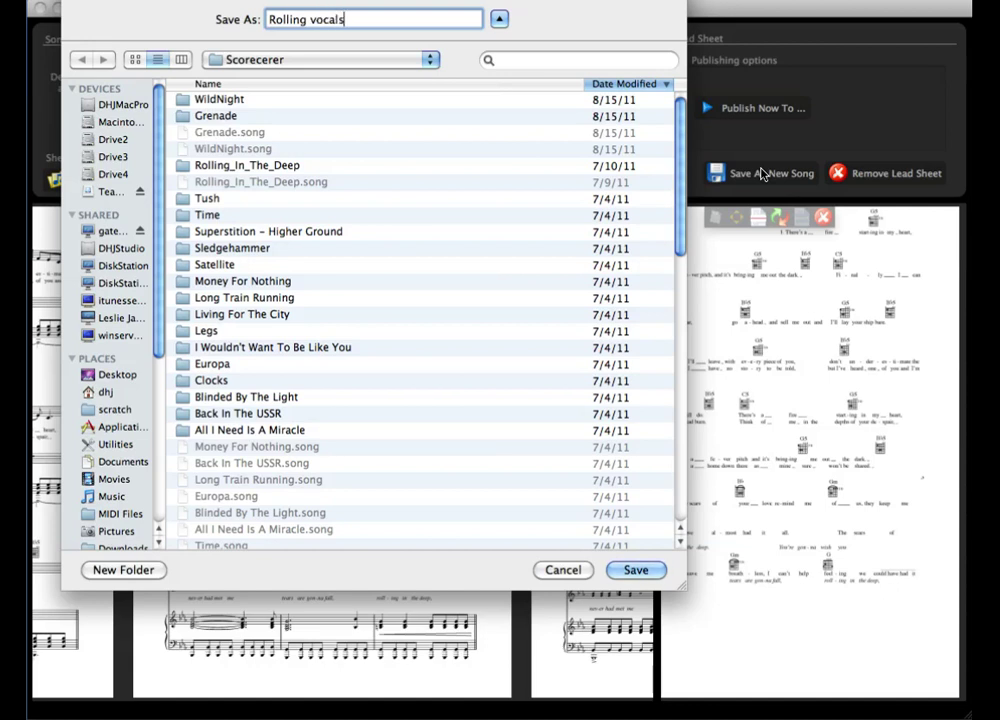
key("Return")
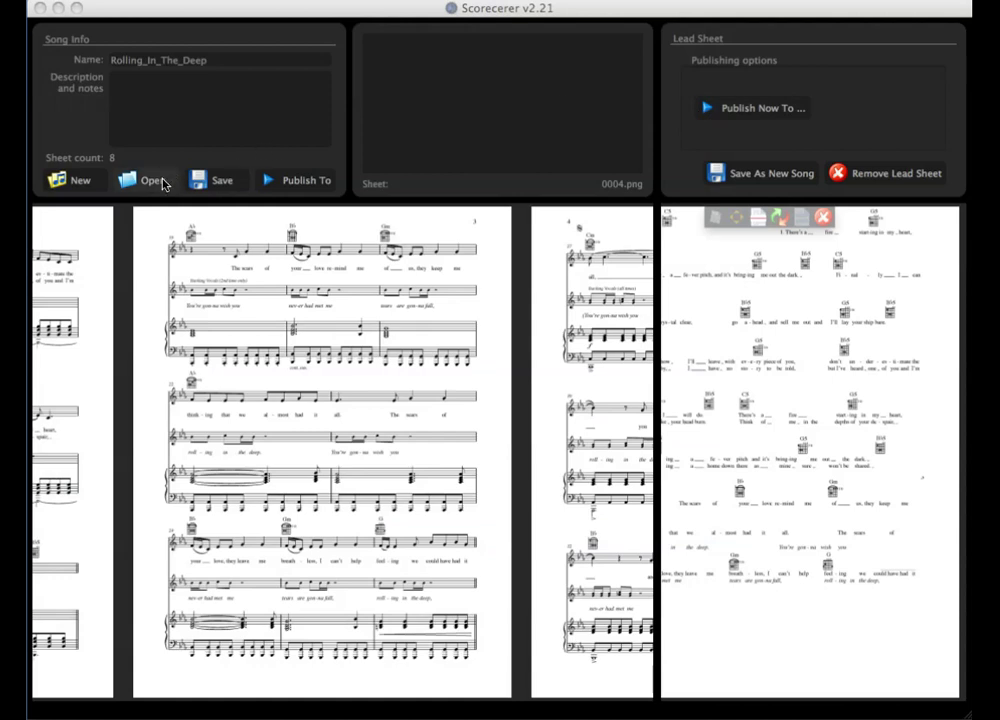
left_click(163, 182)
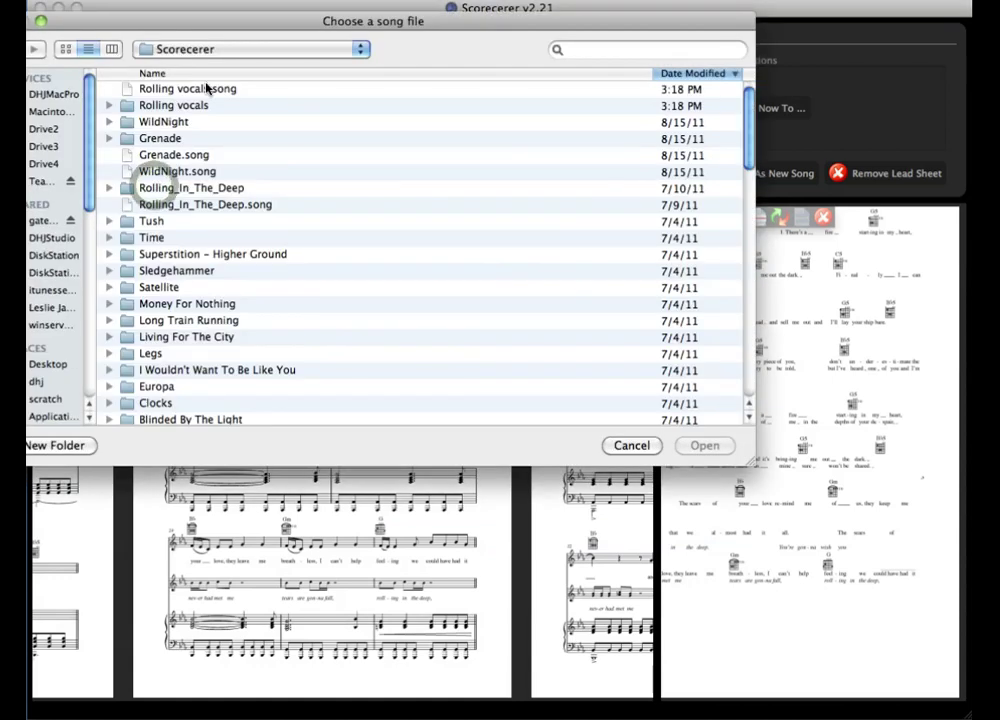
double_click(200, 88)
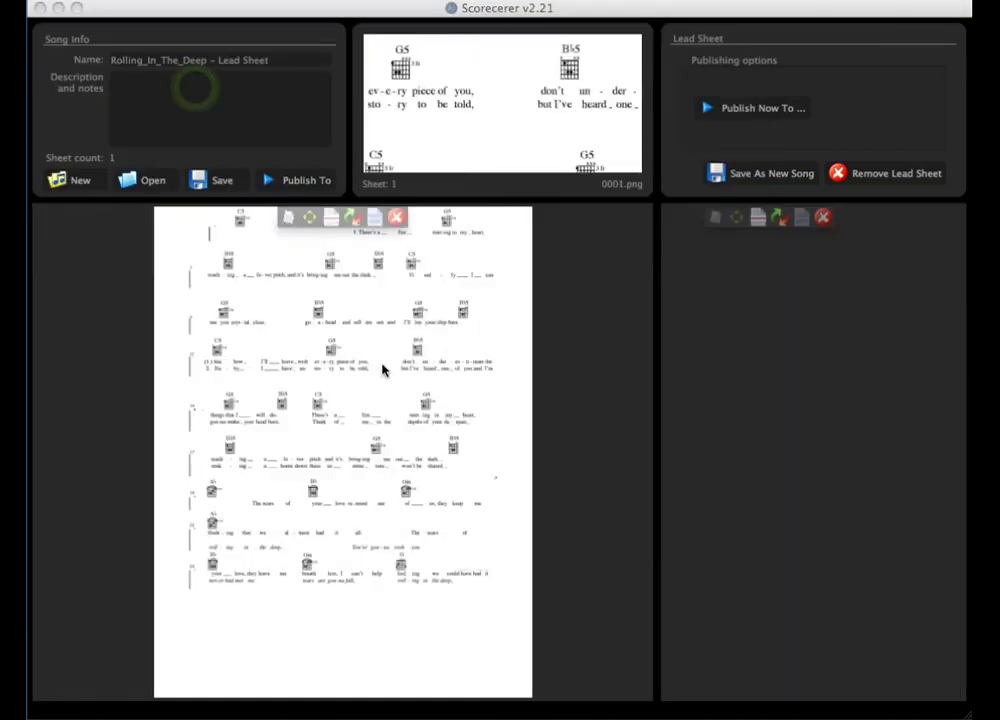
mouse_move(497, 268)
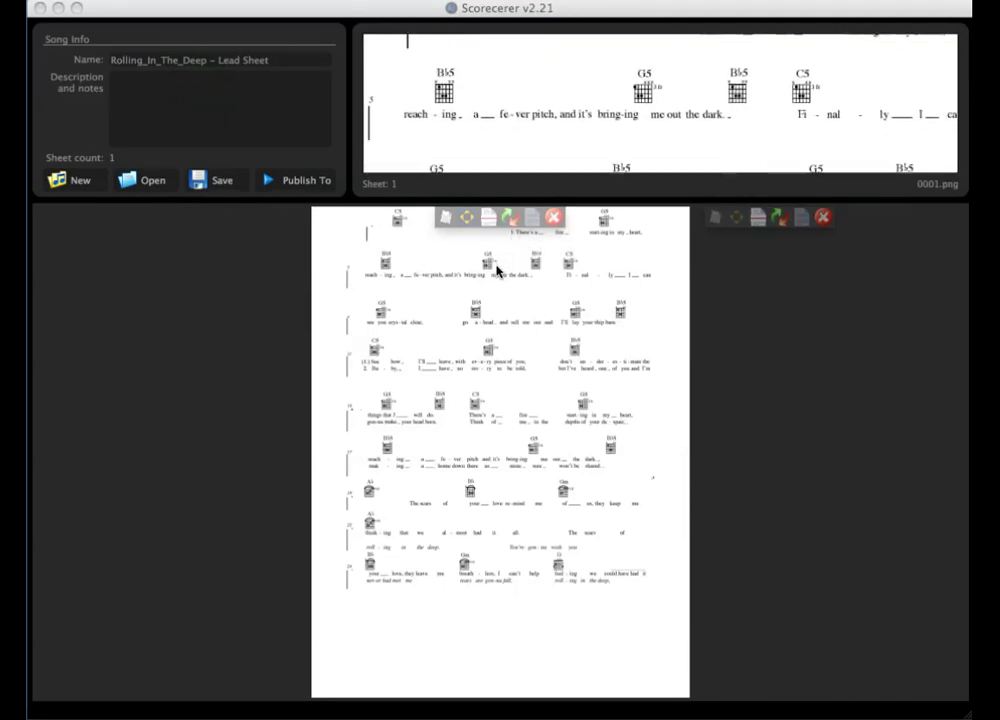
left_click(490, 320)
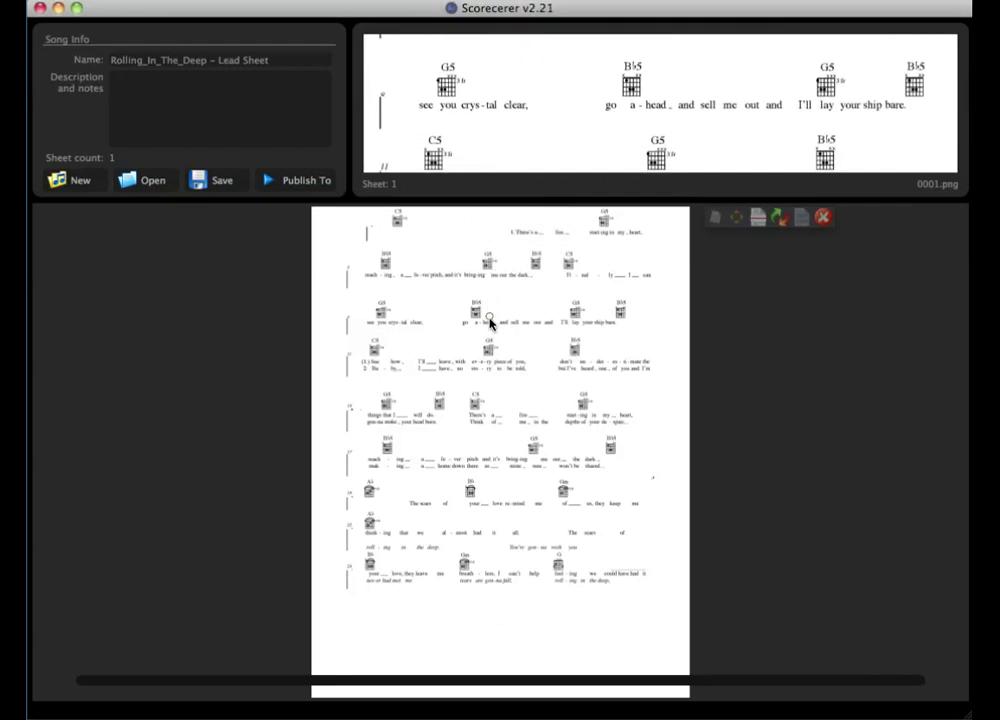